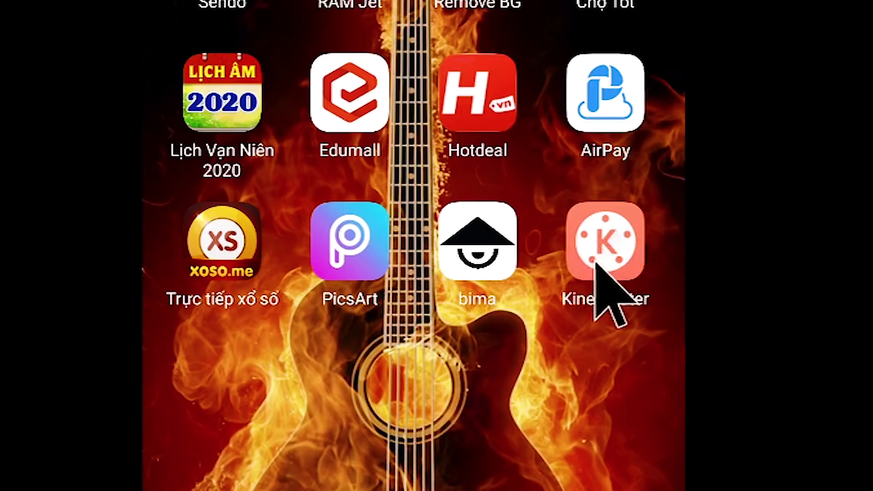
Launch KineMaster and create a new, empty project in the 16:9 aspect ratio.
click(606, 250)
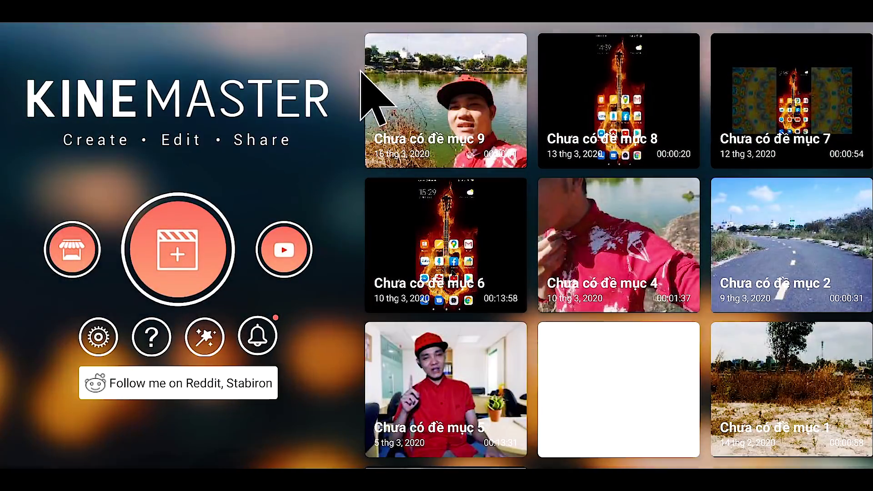
click(184, 268)
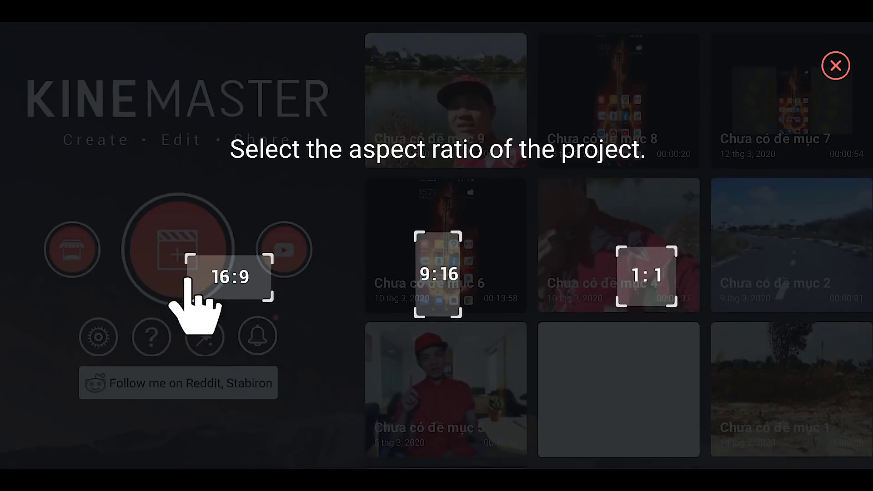
click(232, 283)
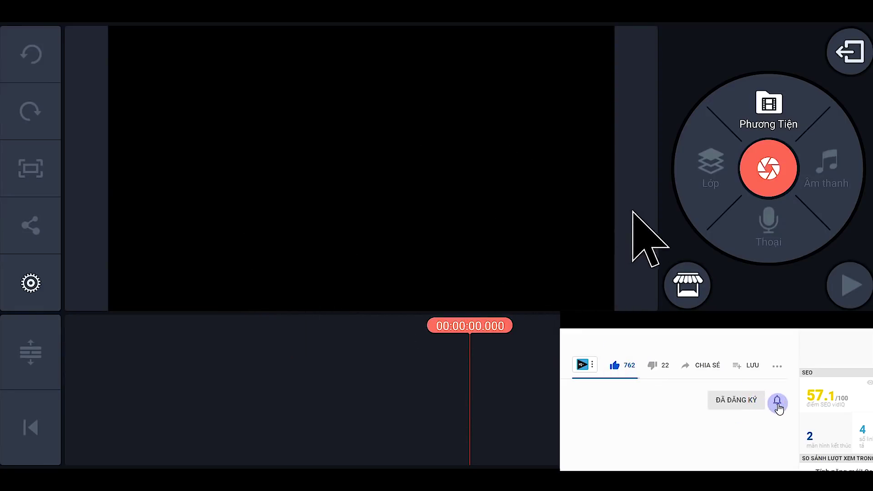
Add the desk video from the Đồ nghề folder to the timeline and rewind to 0:00.
click(766, 116)
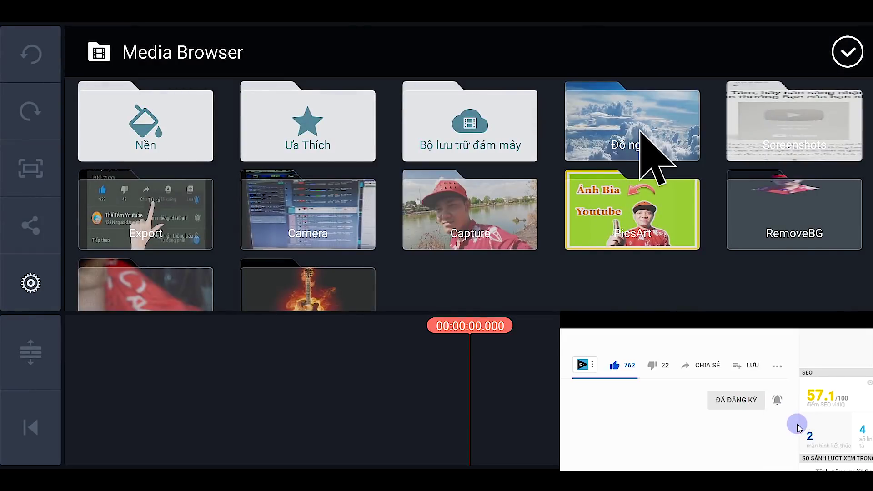
click(640, 132)
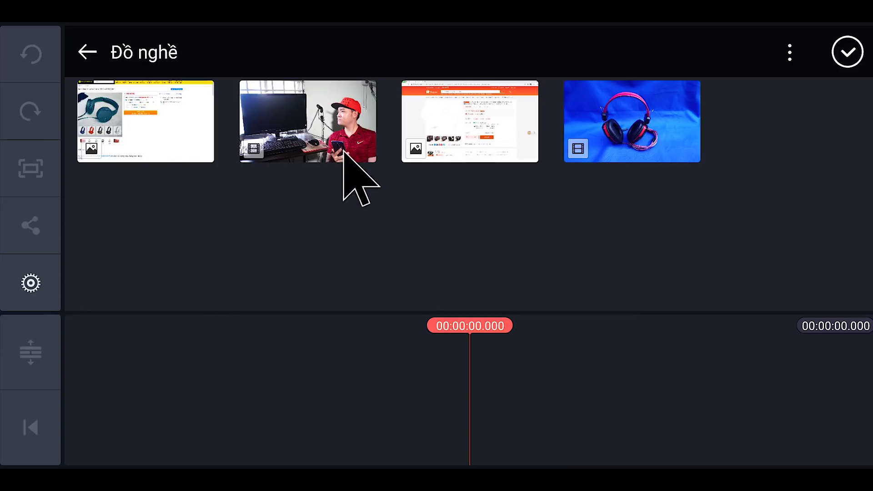
click(328, 125)
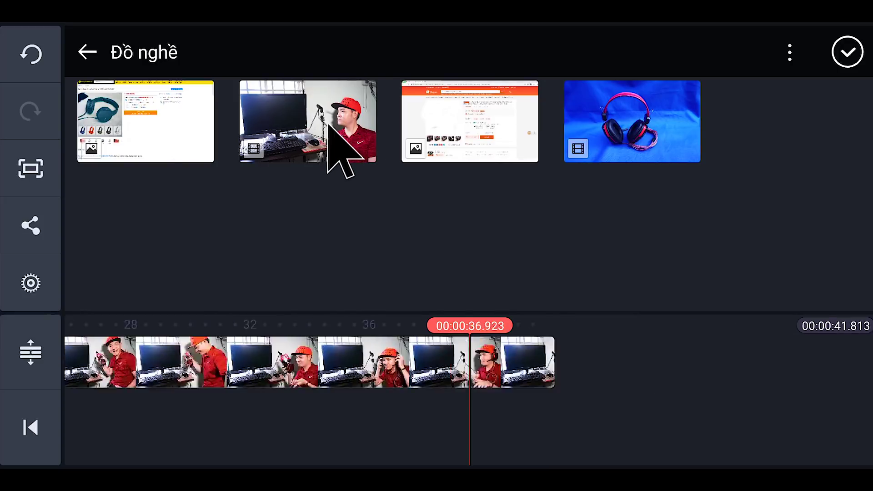
click(850, 52)
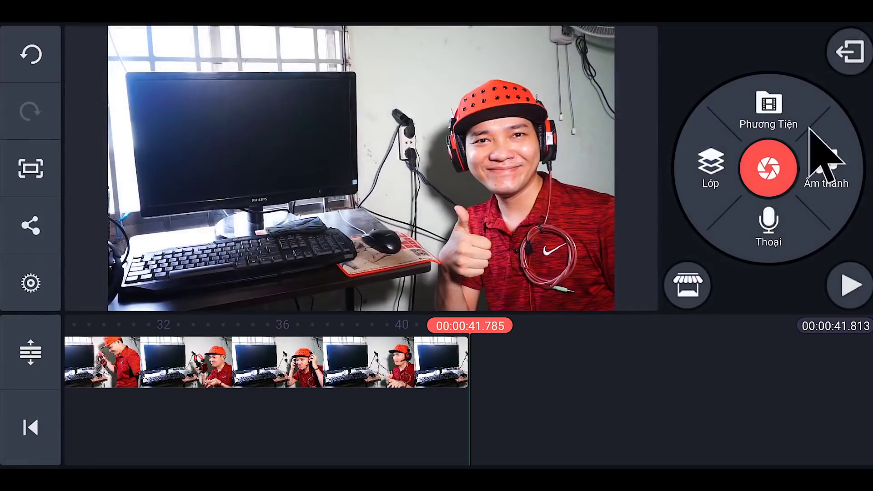
drag(354, 405, 819, 418)
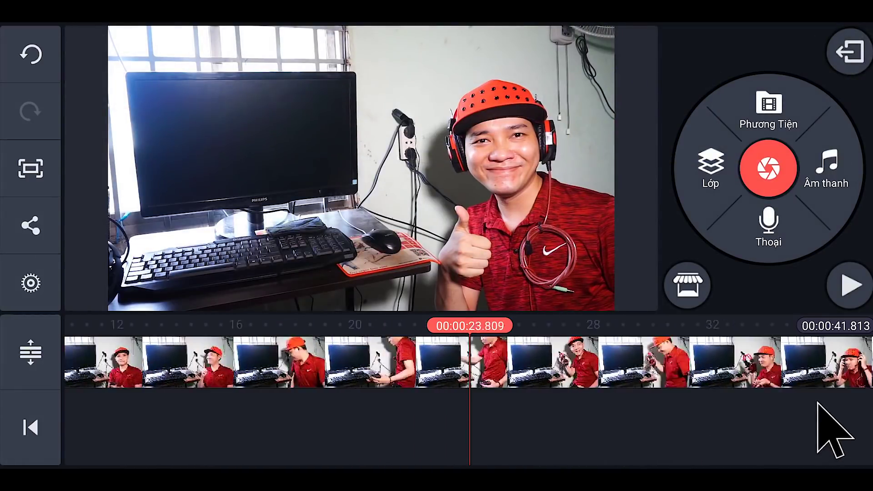
drag(355, 413, 597, 417)
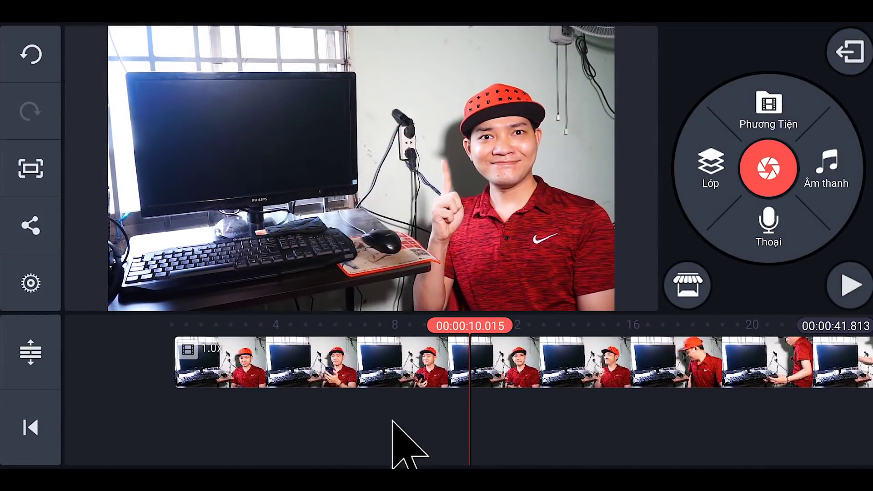
drag(347, 415, 607, 405)
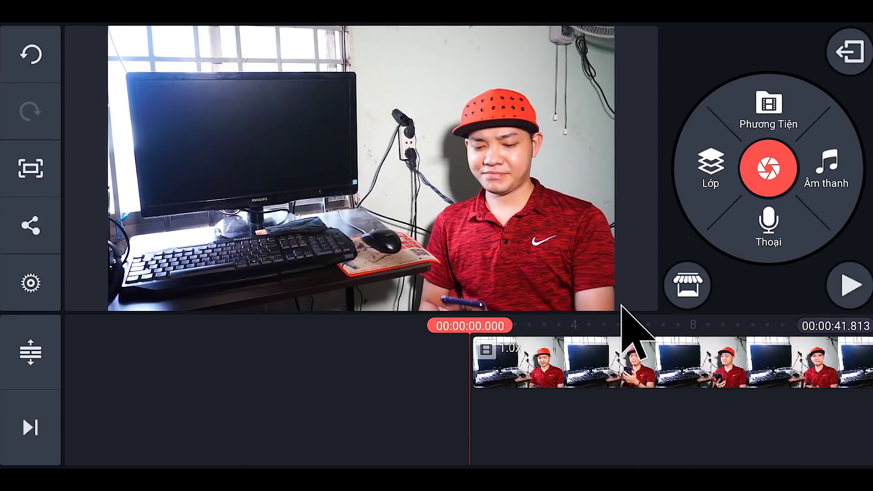
Add the headphone product screenshot from Đồ nghề as a media layer.
click(710, 168)
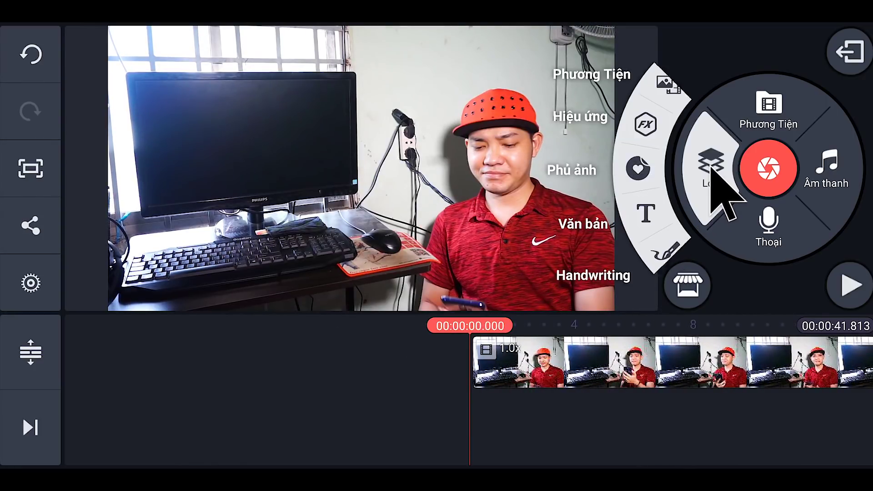
click(668, 86)
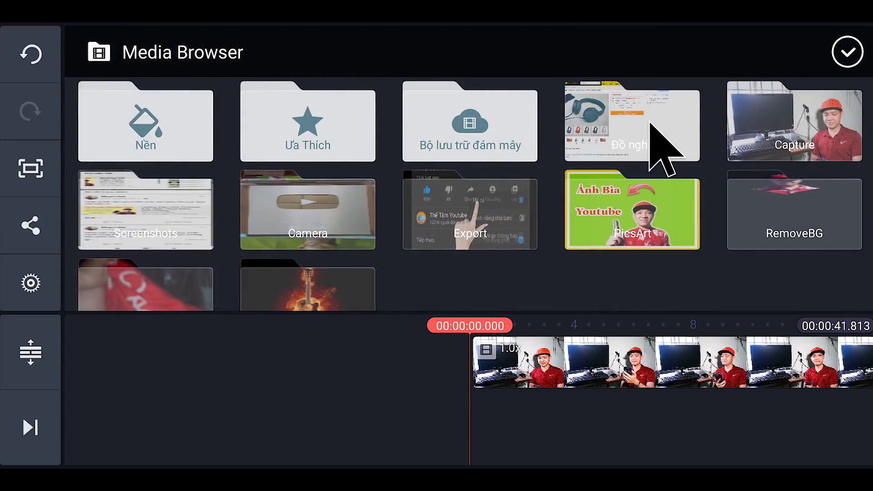
click(651, 124)
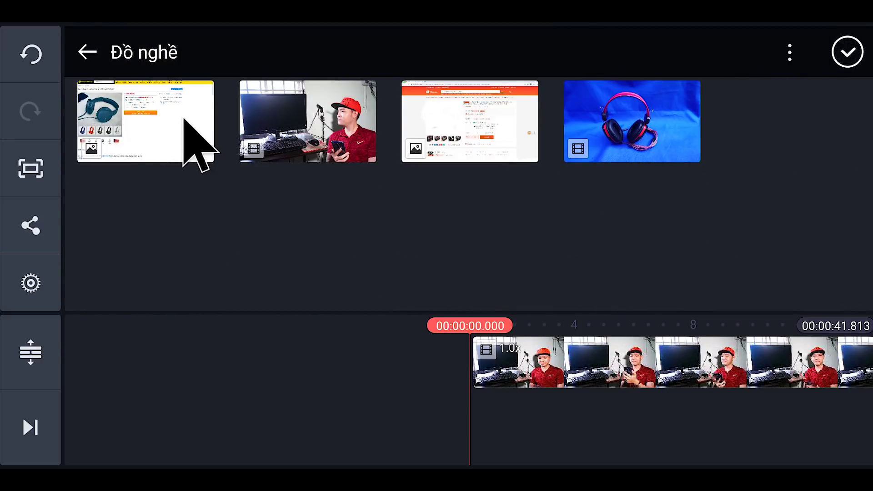
click(146, 123)
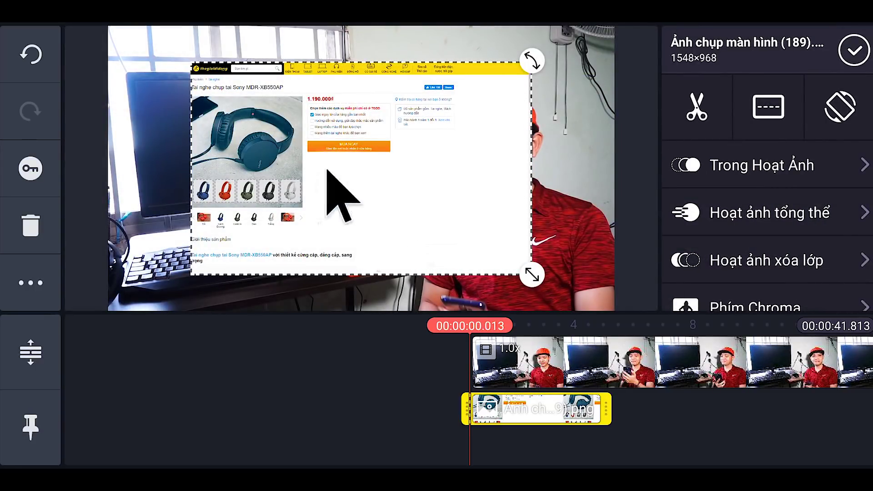
Shrink the screenshot and position it over the computer monitor's screen, then deselect.
drag(528, 273, 321, 165)
drag(339, 213, 310, 199)
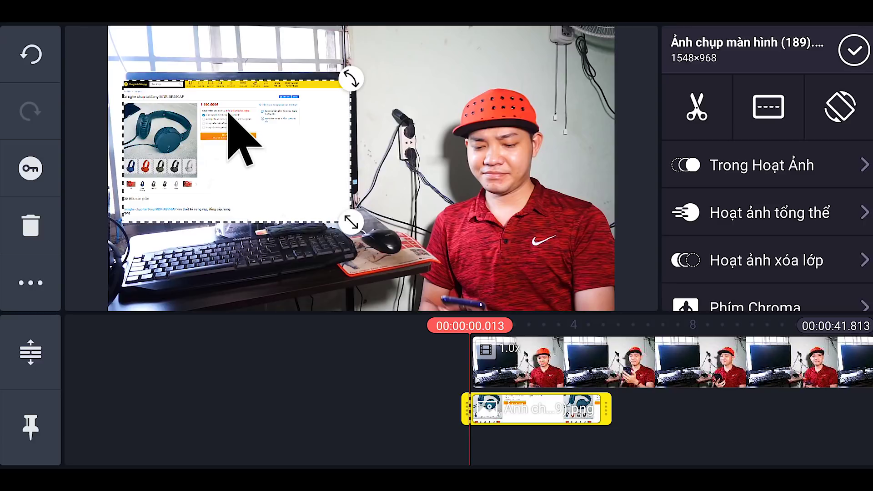
mouse_move(240, 136)
mouse_down()
mouse_move(271, 228)
mouse_move(258, 215)
mouse_move(237, 142)
mouse_up()
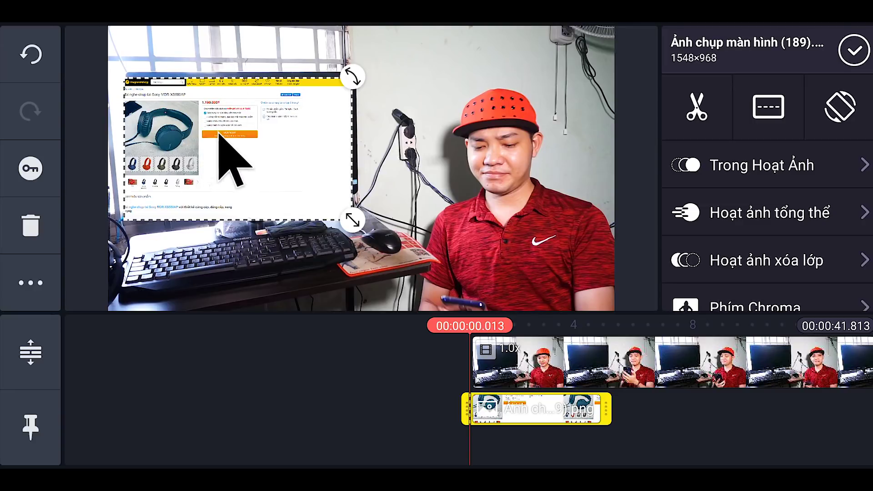
click(325, 46)
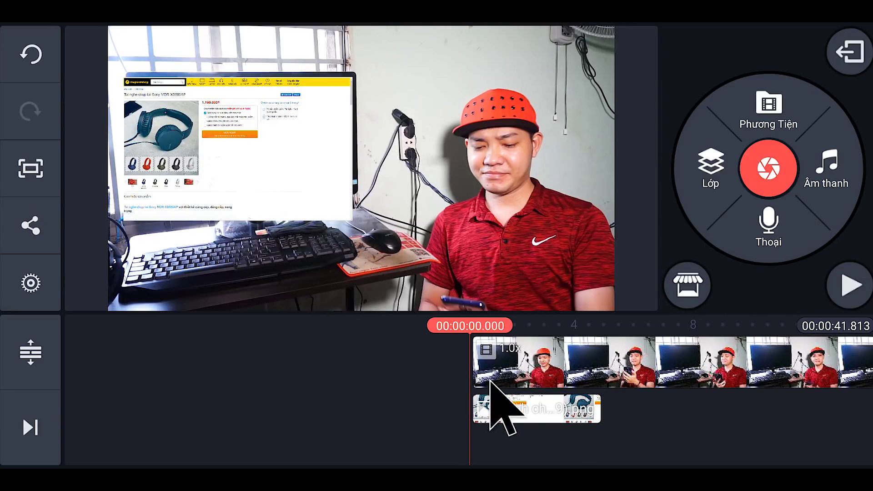
Start the screenshot overlay at 00:02.444 and save a still of the opening frame with Ghi hình và Lưu lại.
drag(506, 404, 579, 410)
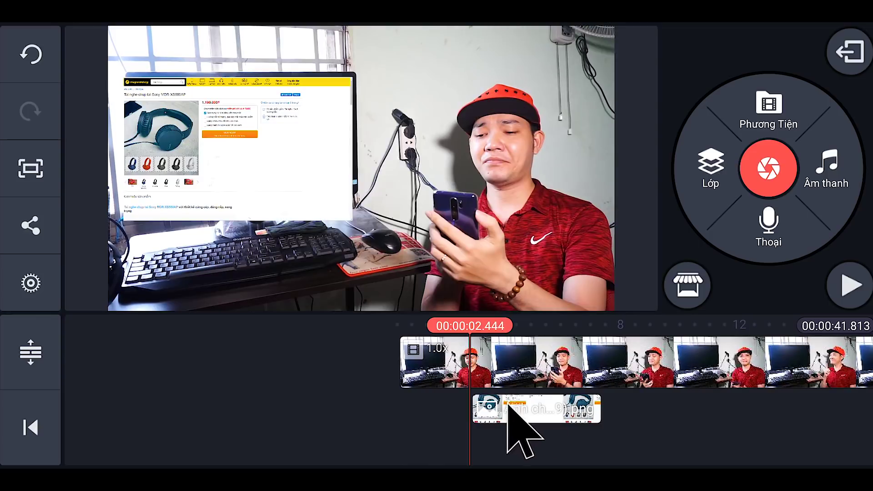
drag(408, 423, 497, 455)
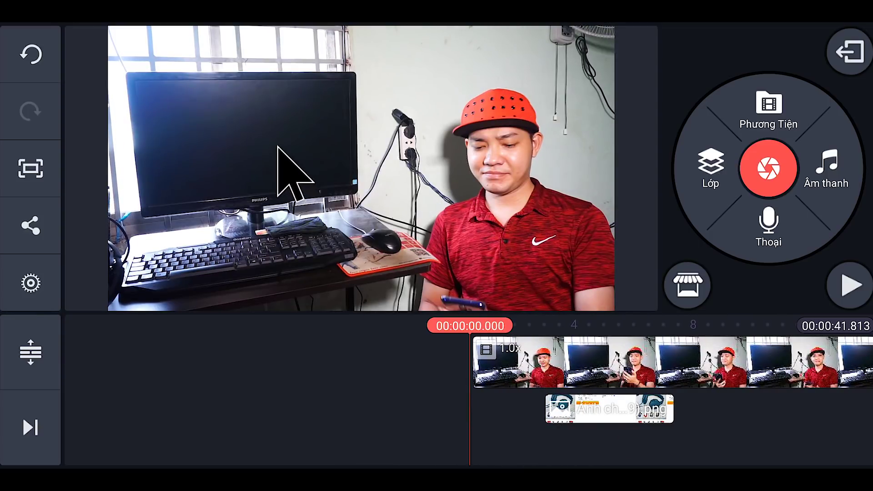
click(30, 172)
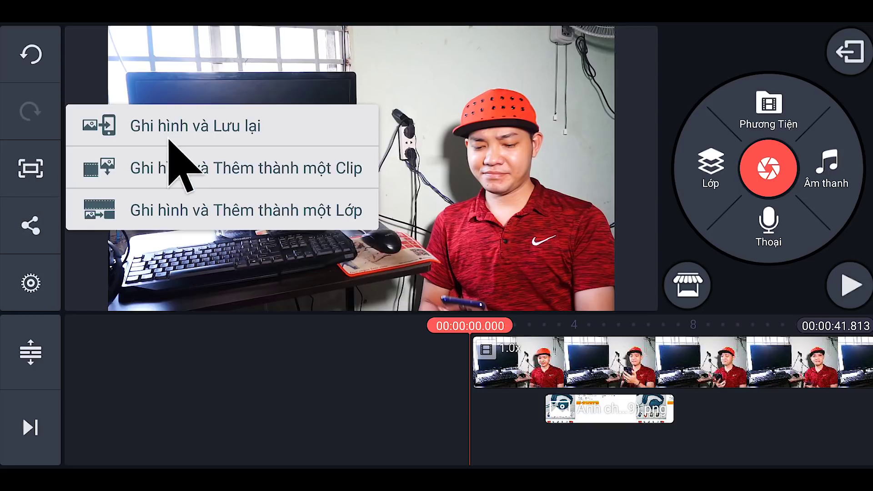
click(216, 123)
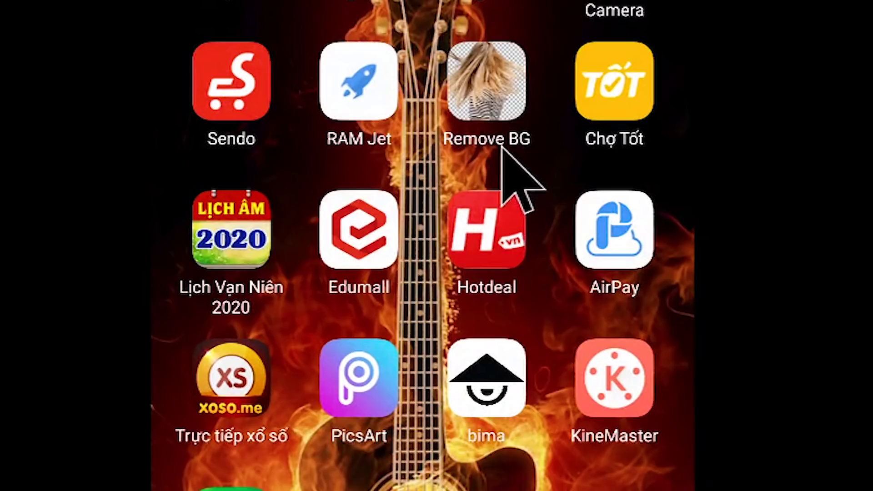
In Remove BG, start a new cut-out with an image from the gallery.
click(503, 147)
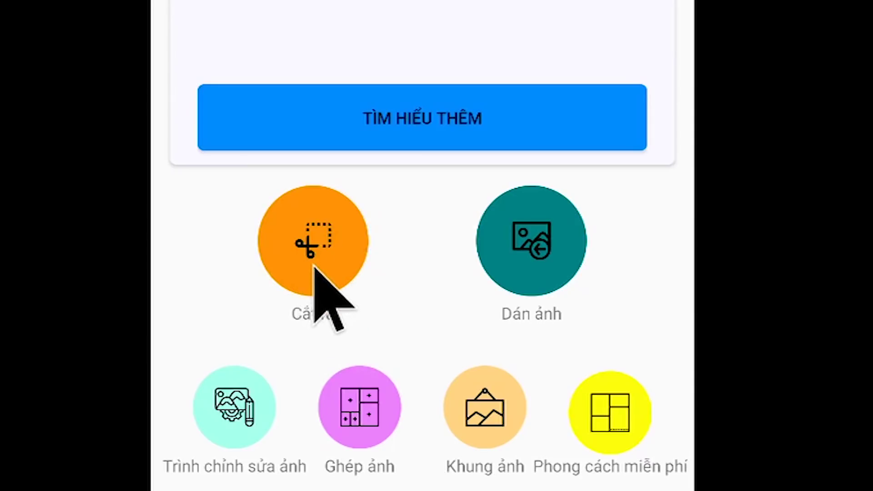
click(314, 268)
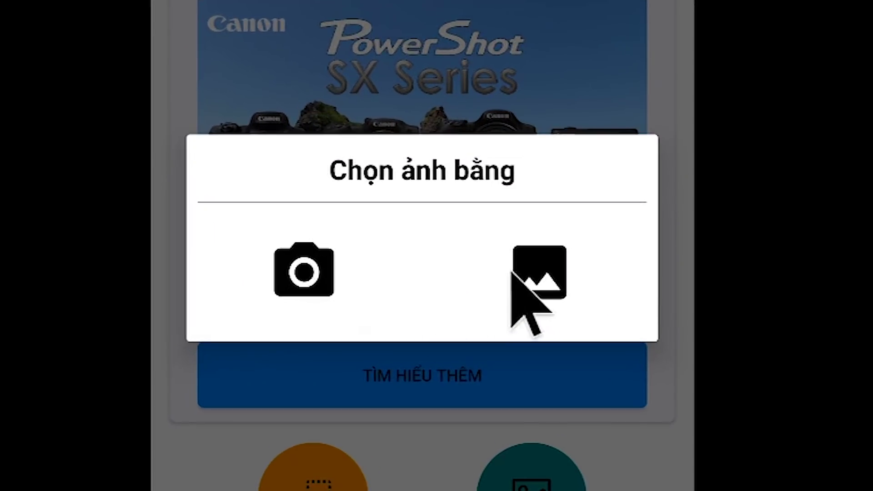
click(537, 270)
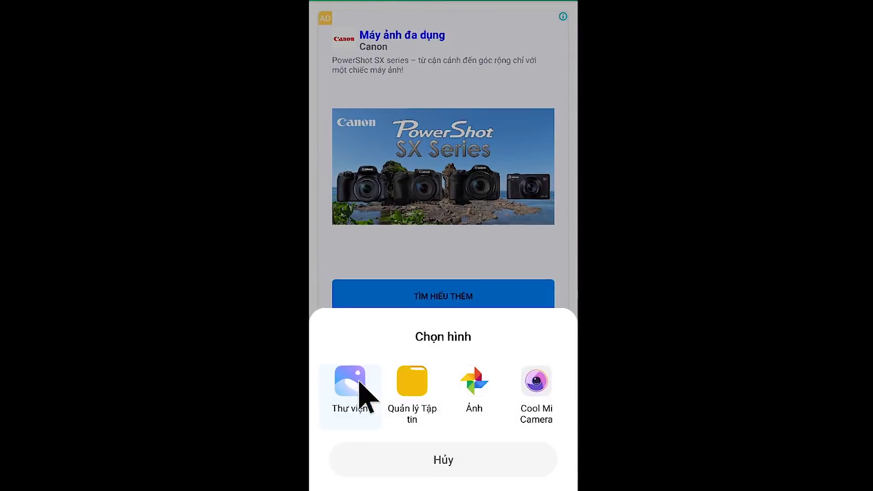
click(359, 383)
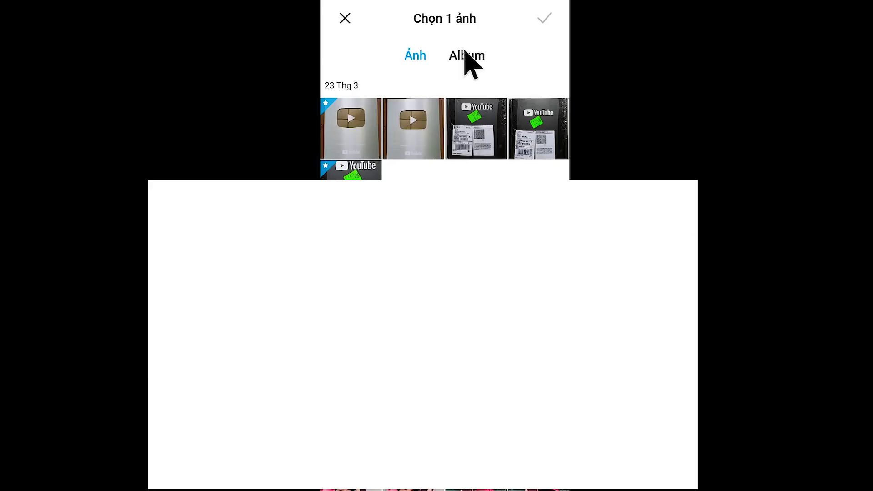
Load the captured frame from the Capture album and widen the crop to cover the whole photo.
click(467, 55)
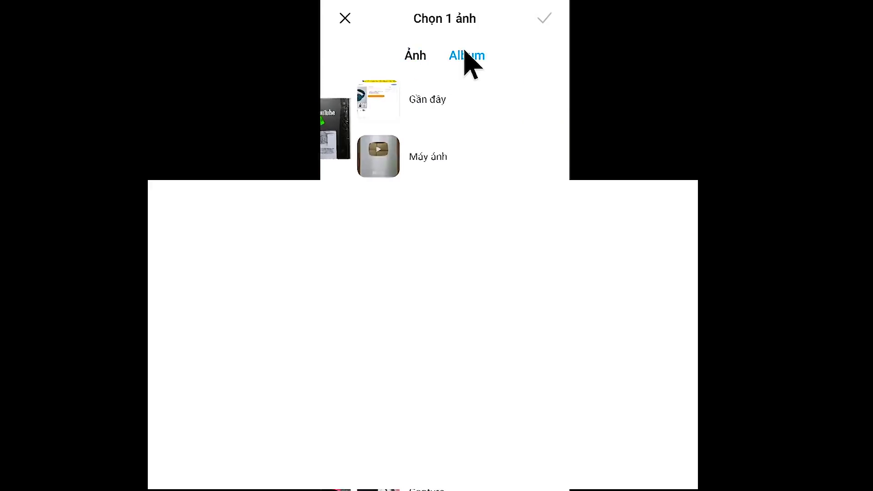
scroll(414, 355, down, 1)
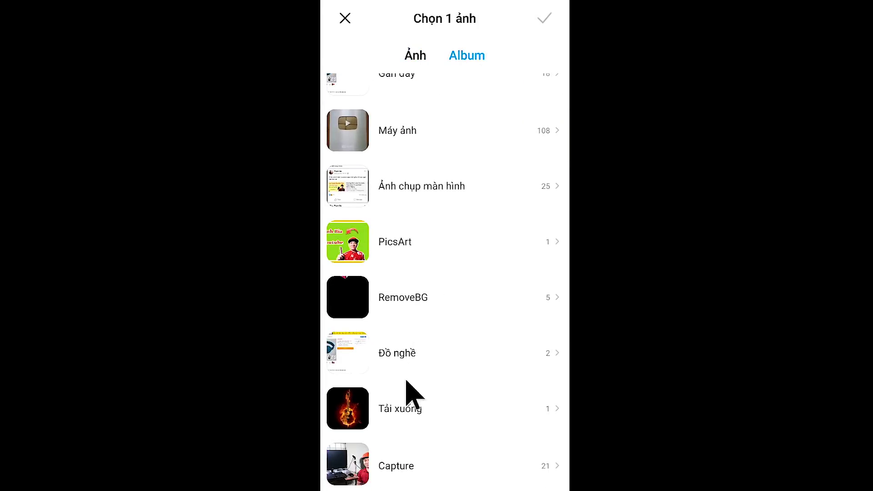
click(369, 476)
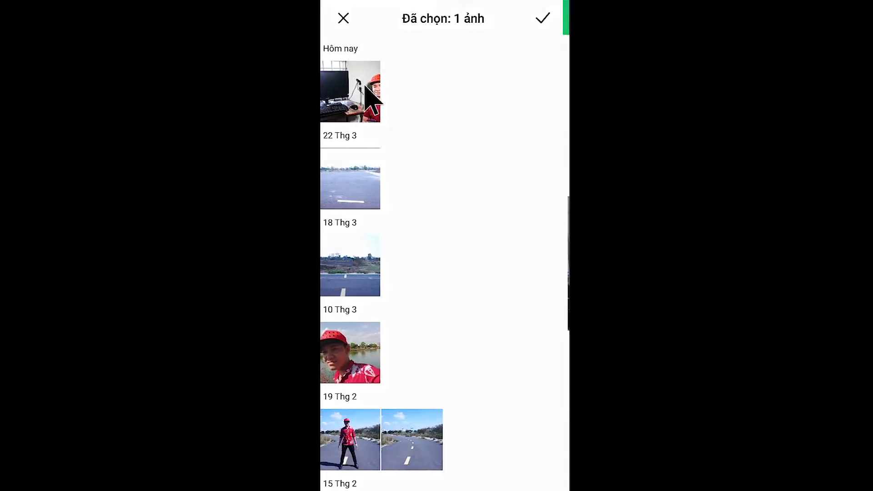
mouse_move(540, 322)
mouse_down()
mouse_move(553, 336)
mouse_move(541, 331)
mouse_up()
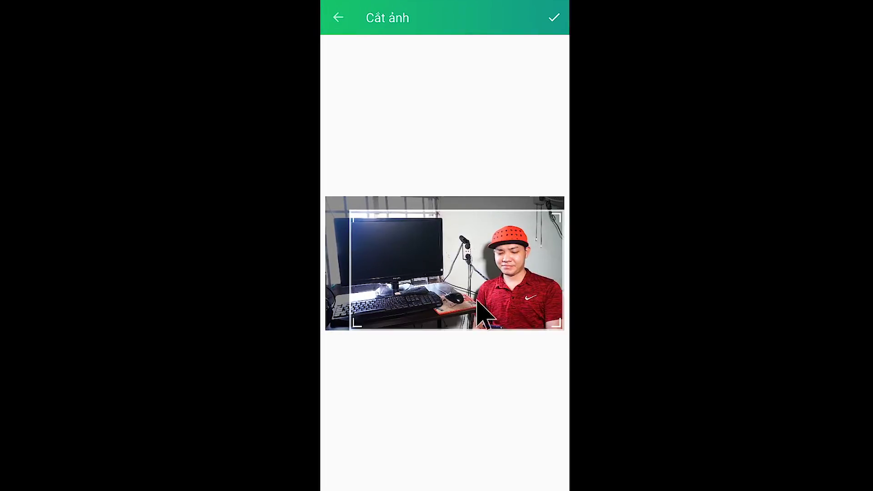
drag(349, 220, 329, 200)
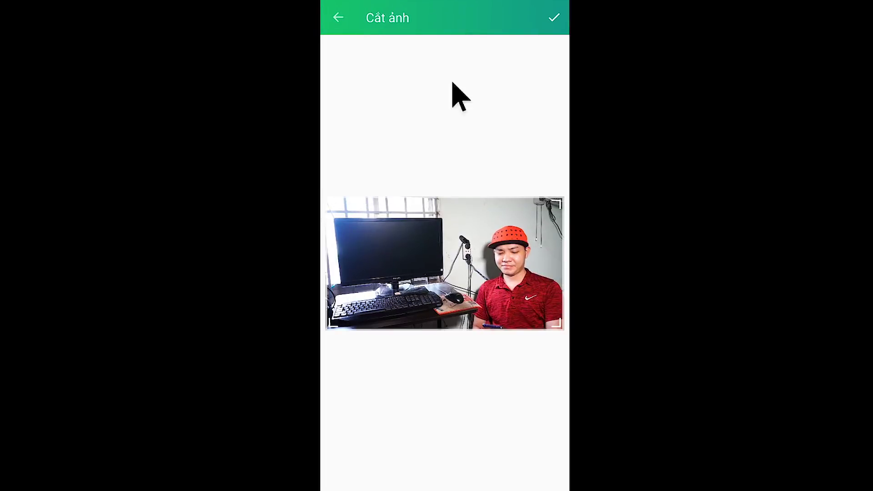
Confirm the crop, switch to XÓA, undo the automatic removal twice, and test an erase stroke.
click(555, 18)
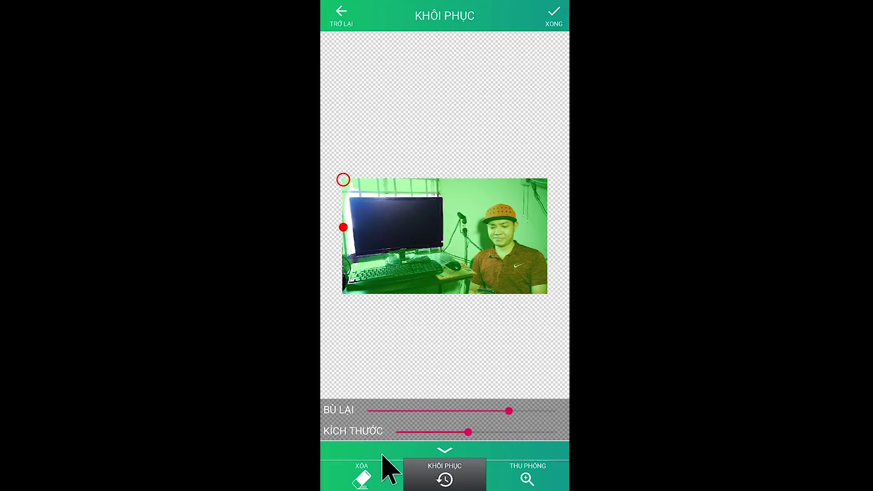
click(368, 477)
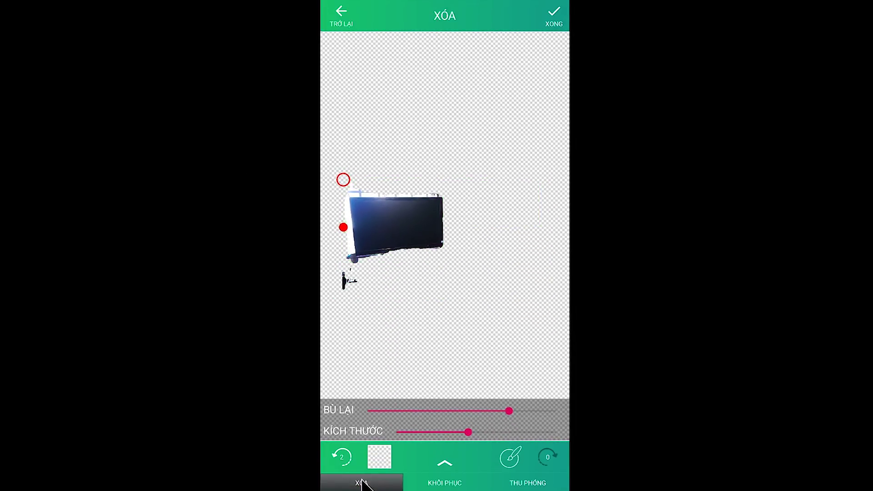
click(342, 458)
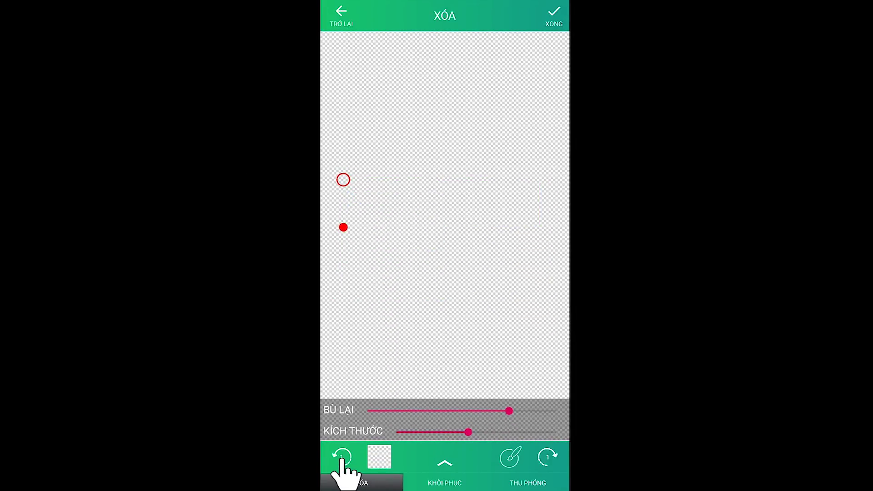
click(342, 457)
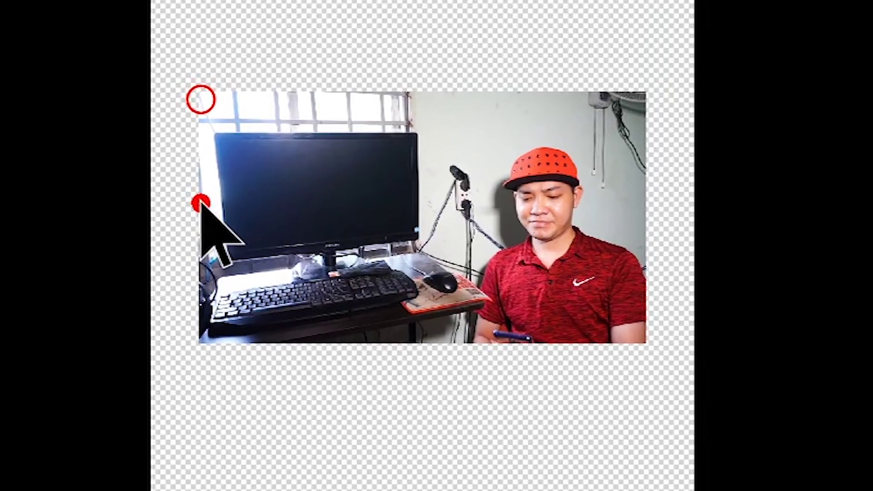
mouse_move(200, 203)
mouse_down()
mouse_move(189, 191)
mouse_move(168, 238)
mouse_move(182, 288)
mouse_move(269, 304)
mouse_move(328, 283)
mouse_move(284, 266)
mouse_move(279, 298)
mouse_move(295, 286)
mouse_move(275, 272)
mouse_move(252, 273)
mouse_up()
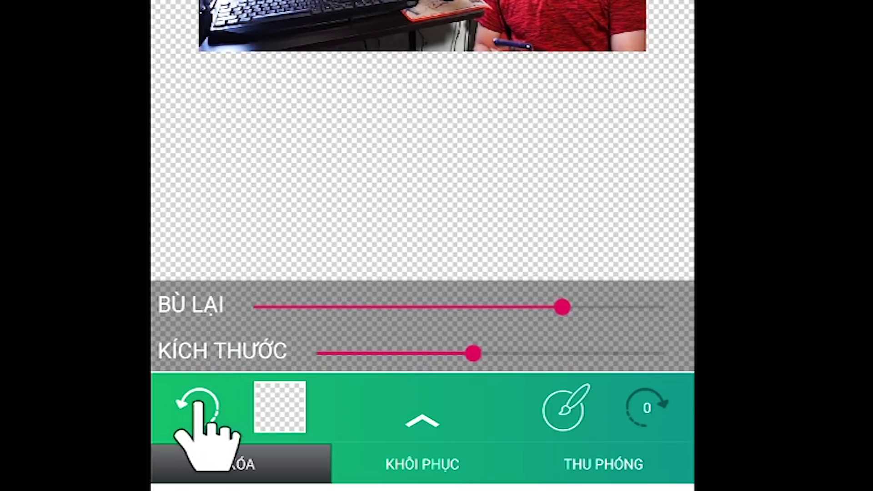
Undo the stray stroke and erase the whole monitor screen, zooming in for its edges.
click(198, 402)
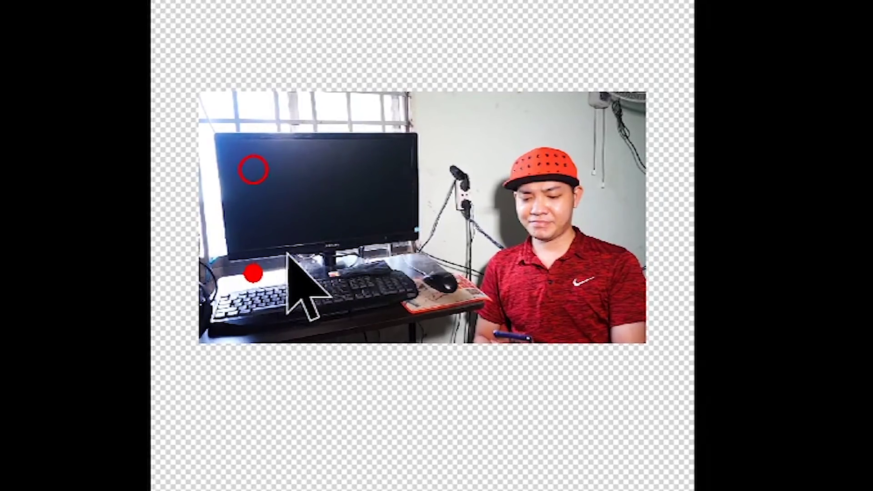
drag(365, 263, 404, 256)
mouse_move(335, 262)
mouse_down()
mouse_move(389, 254)
mouse_move(400, 296)
mouse_move(371, 322)
mouse_move(282, 331)
mouse_move(254, 308)
mouse_move(238, 261)
mouse_move(281, 260)
mouse_move(361, 309)
mouse_move(285, 293)
mouse_move(254, 312)
mouse_move(264, 312)
mouse_up()
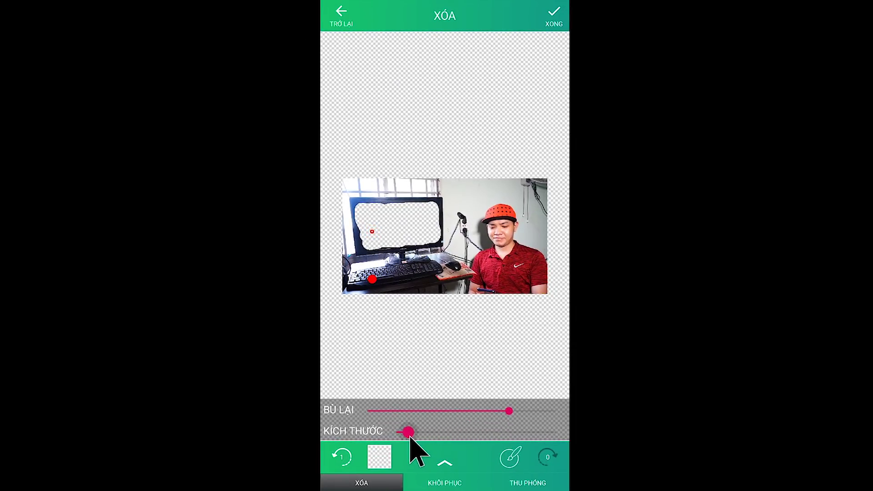
mouse_move(428, 359)
mouse_down()
mouse_move(470, 336)
mouse_move(492, 338)
mouse_move(450, 328)
mouse_move(475, 340)
mouse_move(434, 207)
mouse_move(382, 184)
mouse_up()
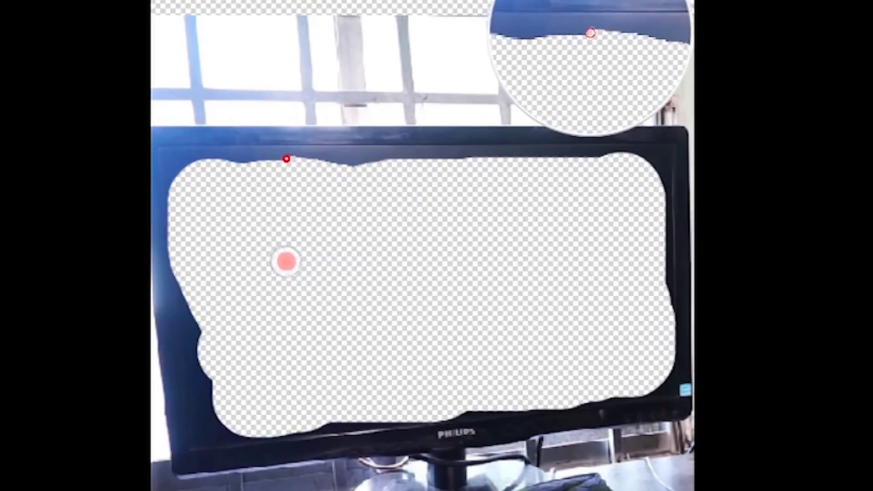
mouse_move(286, 261)
mouse_down()
mouse_move(198, 256)
mouse_move(266, 255)
mouse_move(178, 376)
mouse_move(286, 489)
mouse_move(673, 436)
mouse_move(331, 255)
mouse_move(659, 255)
mouse_move(364, 267)
mouse_move(351, 259)
mouse_move(645, 473)
mouse_move(168, 267)
mouse_move(172, 455)
mouse_move(195, 454)
mouse_move(220, 421)
mouse_up()
Finish erasing and save the cut-out photo as _Cut_1585213991125.png via LÀM MỊN.
scroll(436, 245, down, 5)
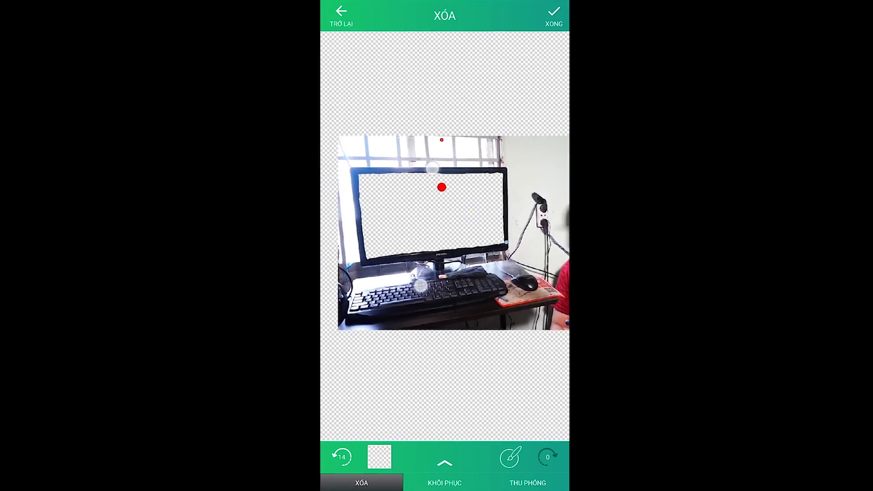
scroll(403, 234, down, 3)
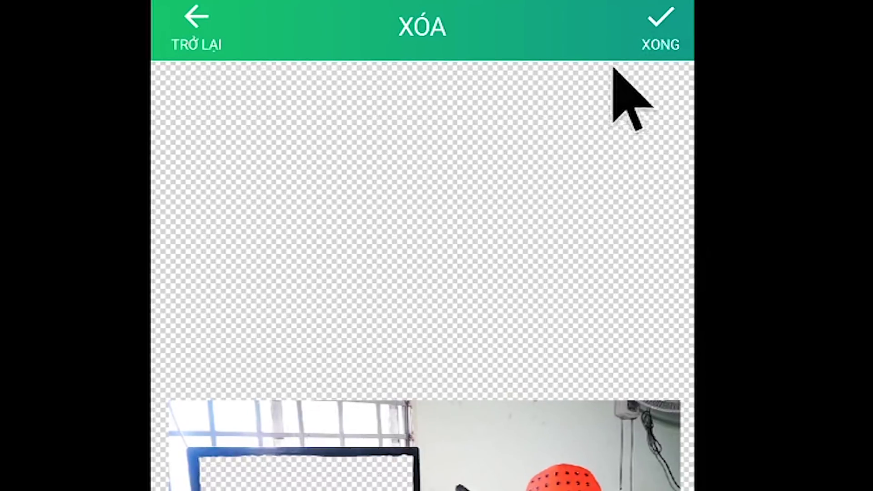
click(656, 27)
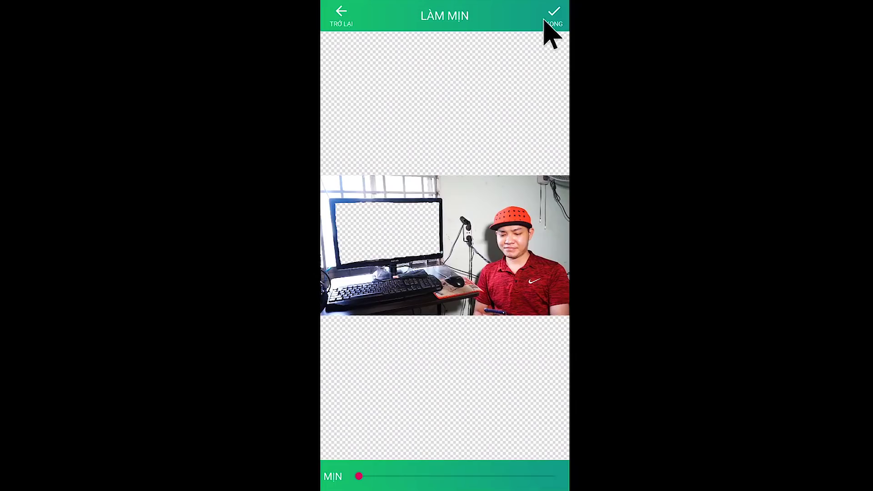
click(555, 21)
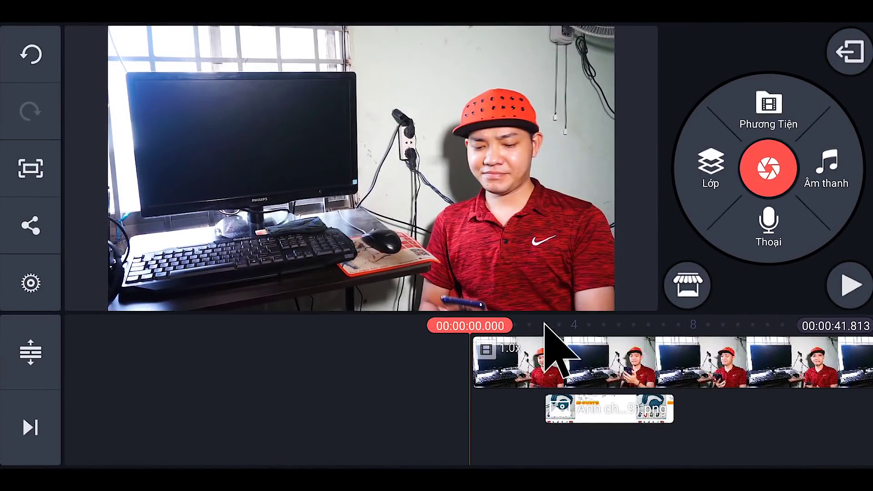
Add _Cut_1585213991125.png from the RemoveBG folder as a new image layer.
click(703, 171)
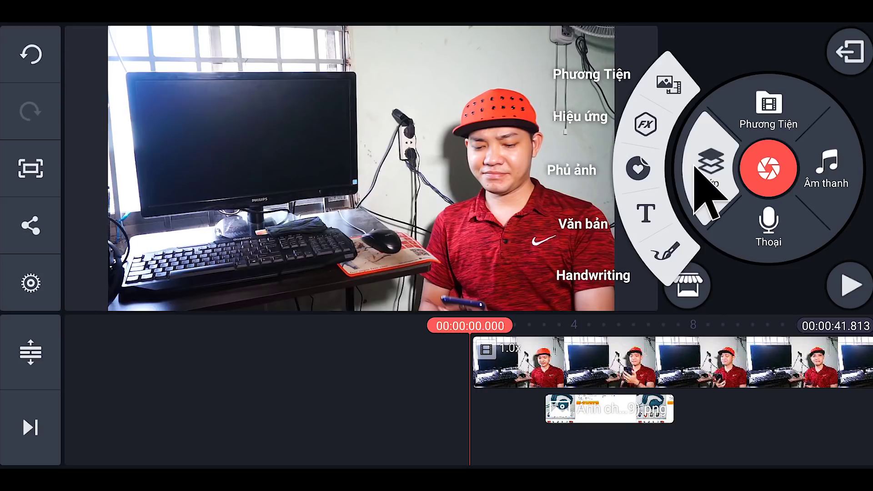
click(668, 85)
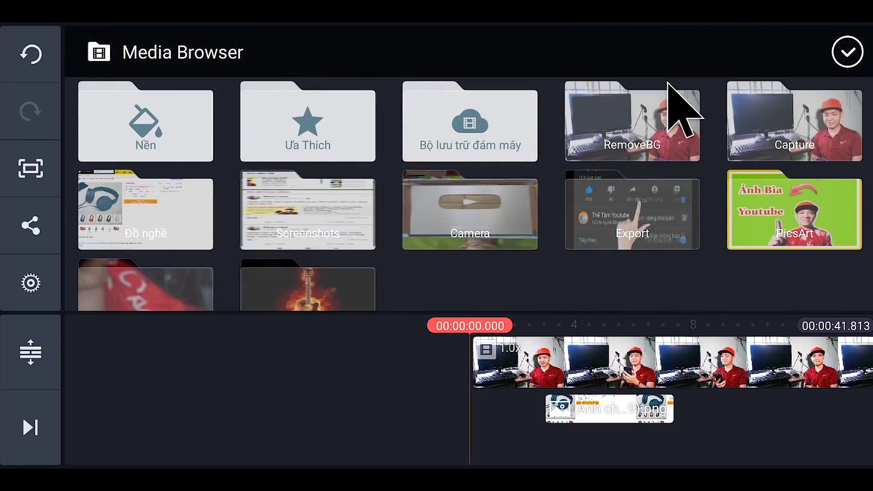
click(644, 132)
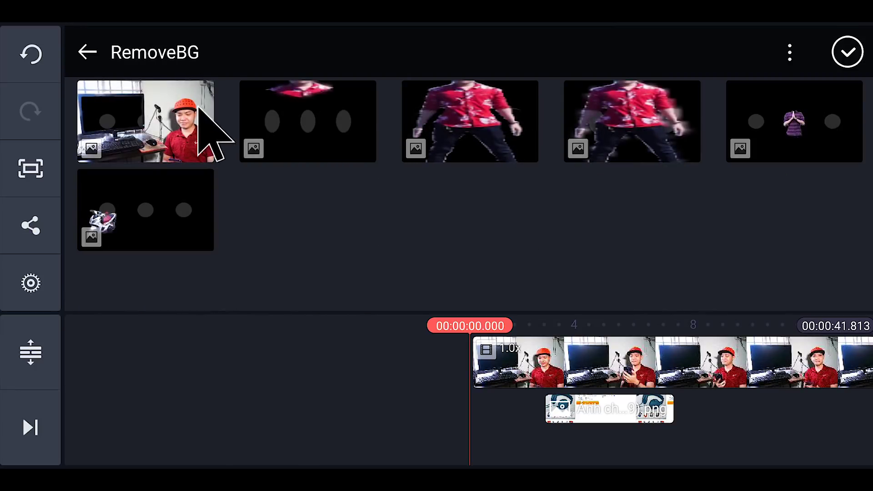
click(187, 113)
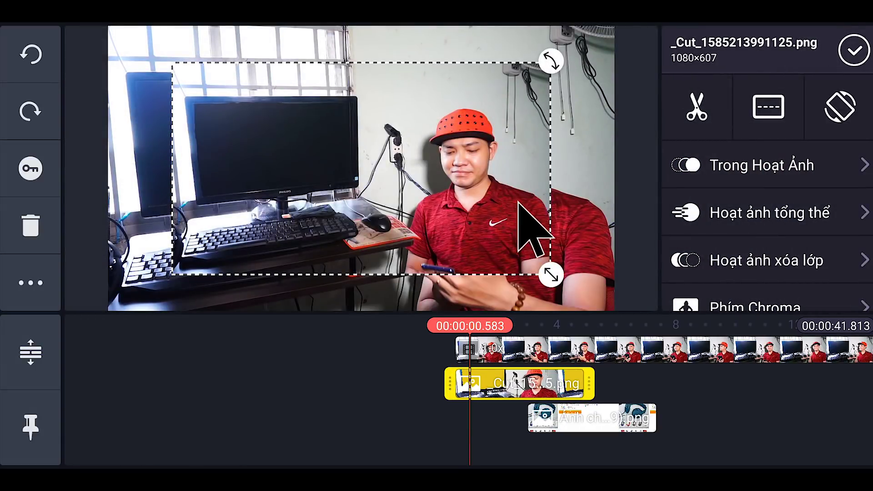
Apply the left-half split-screen layout to the cut-out layer, narrow its pane slightly, and deselect.
click(768, 112)
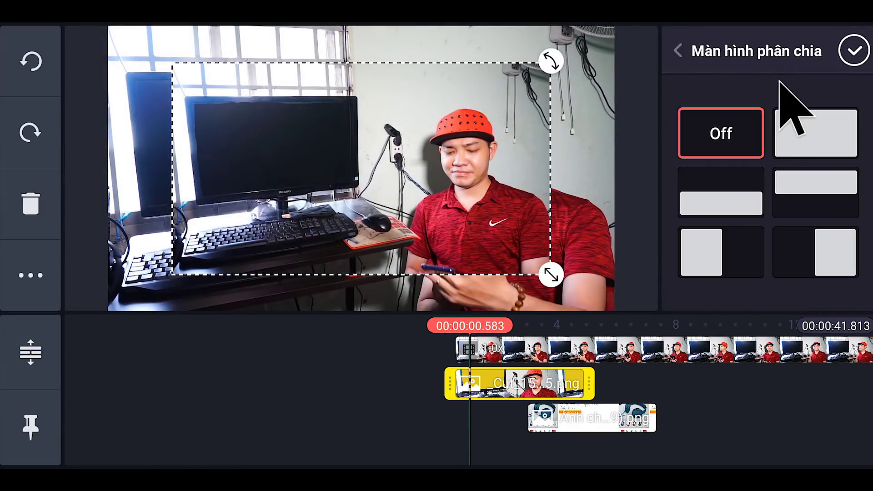
click(717, 268)
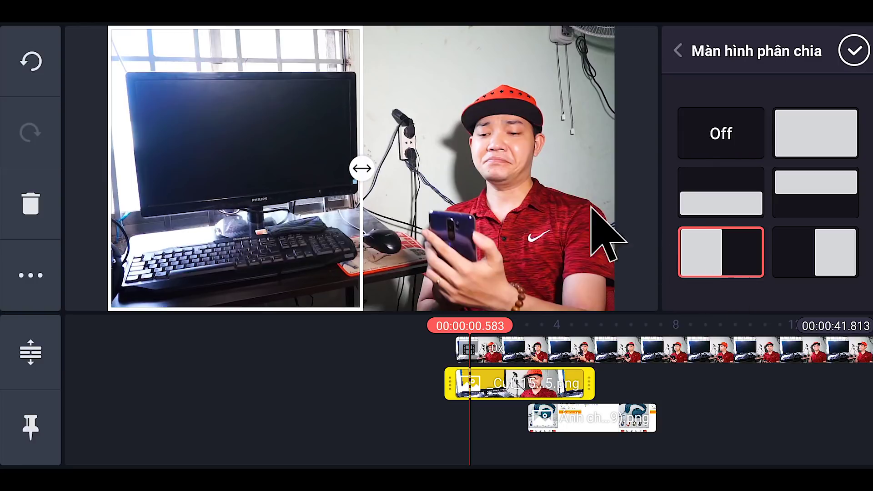
drag(369, 169, 359, 169)
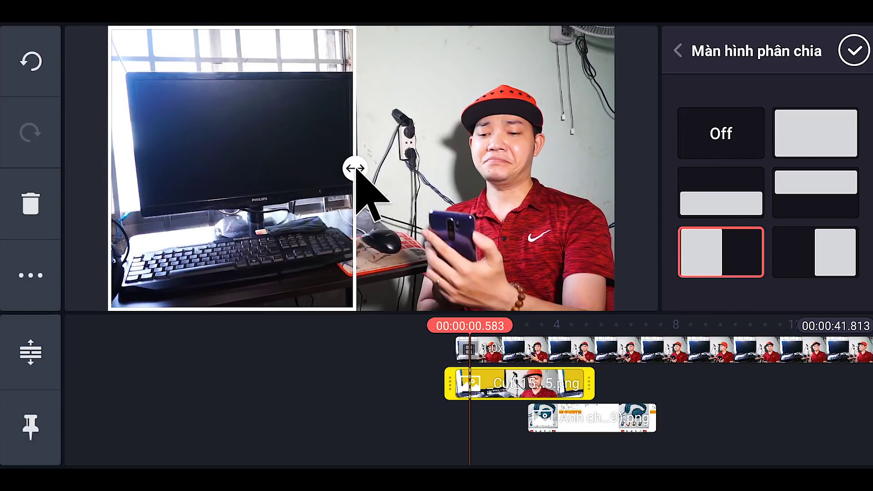
click(403, 379)
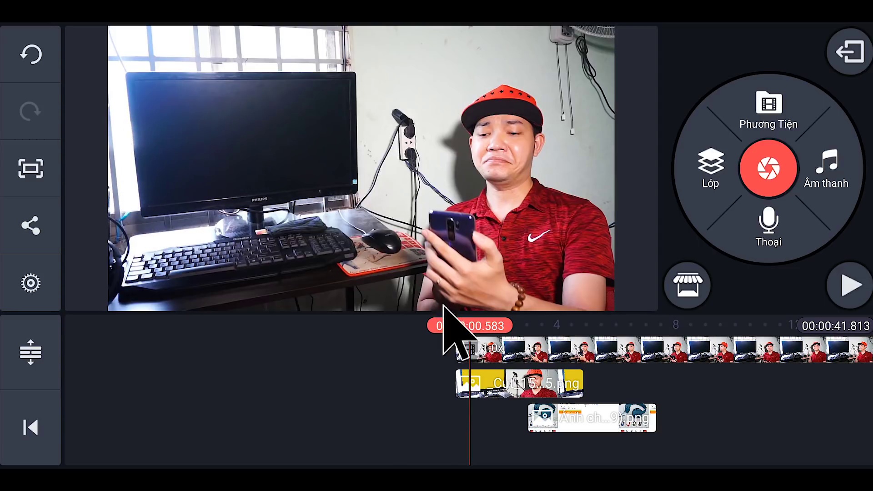
Move the screenshot layer to start at 0 and lengthen it toward the video's end.
drag(561, 416, 451, 403)
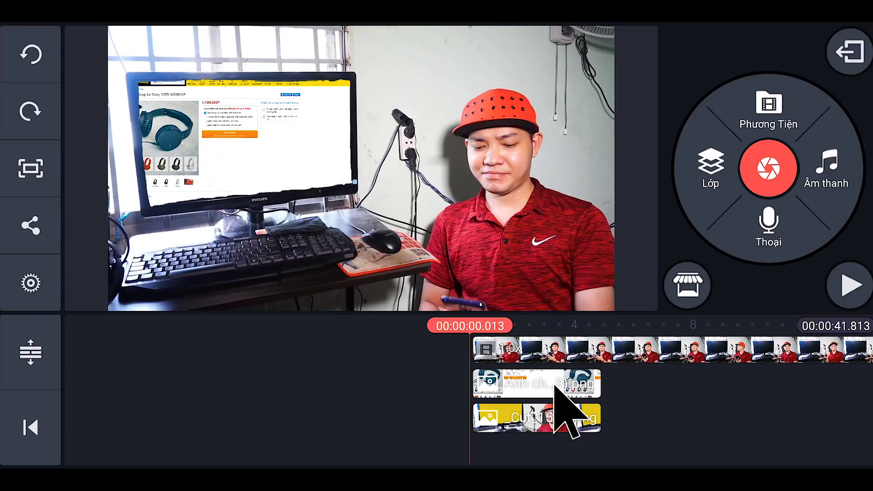
click(557, 386)
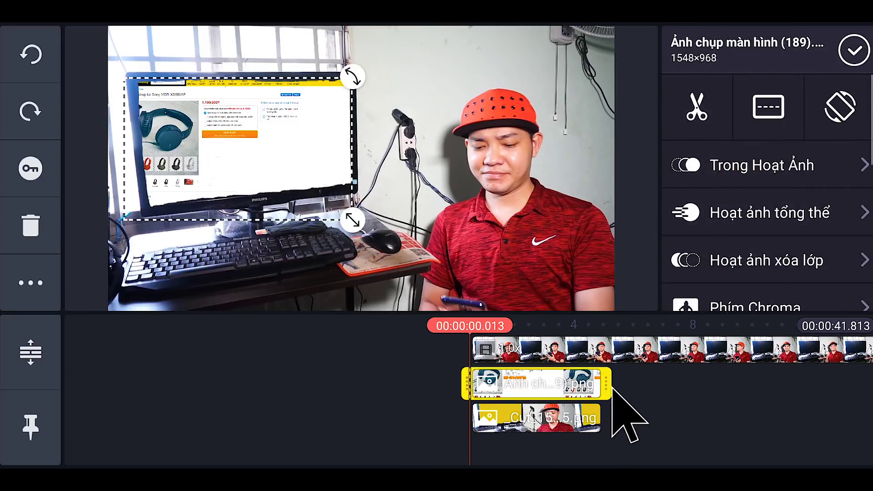
drag(606, 384, 477, 419)
drag(312, 428, 411, 464)
Stretch the cut-out photo layer to the video's end at 41.813.
click(596, 427)
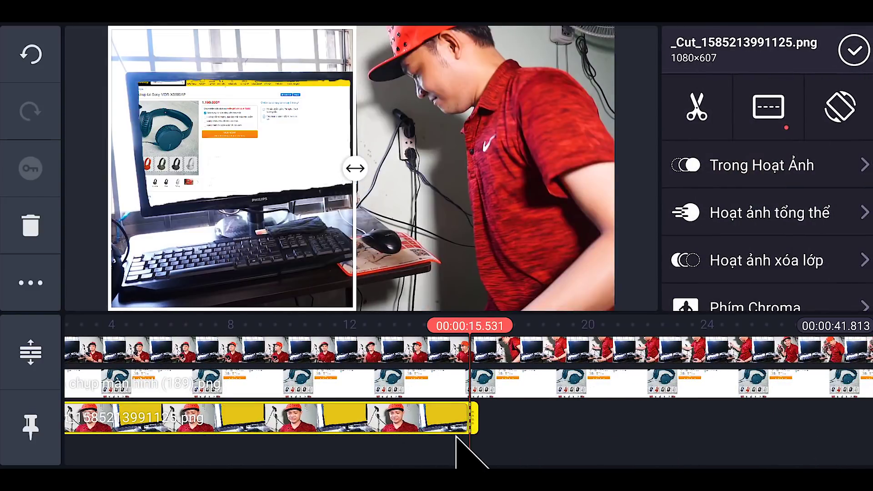
drag(475, 436, 396, 453)
click(292, 464)
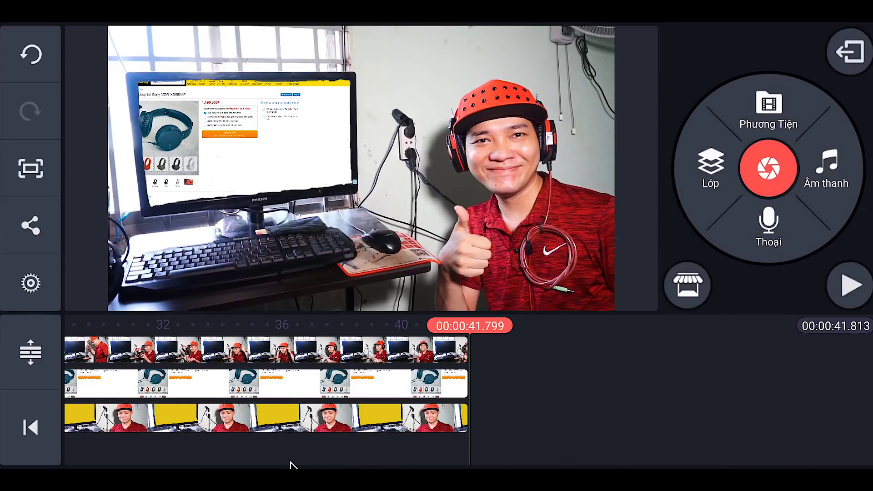
drag(292, 464, 733, 466)
drag(396, 458, 757, 446)
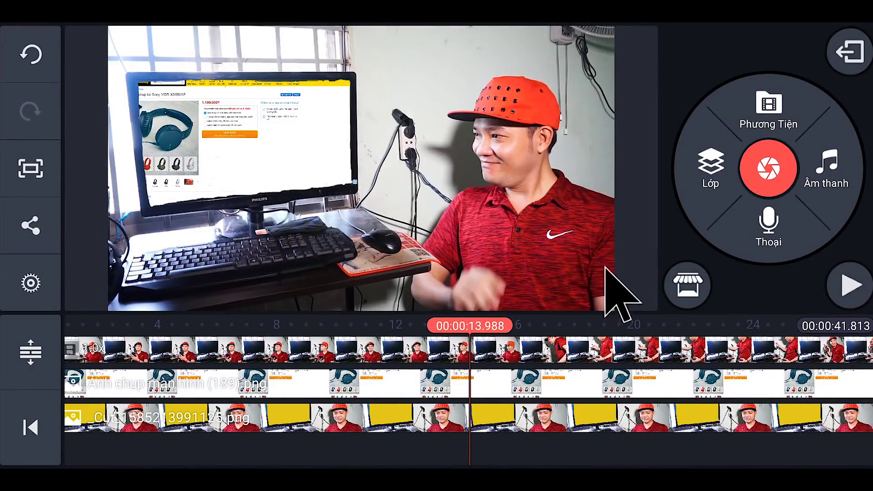
Add the headphone video C0017.MP4 from the Đồ nghề folder as a media layer.
click(711, 169)
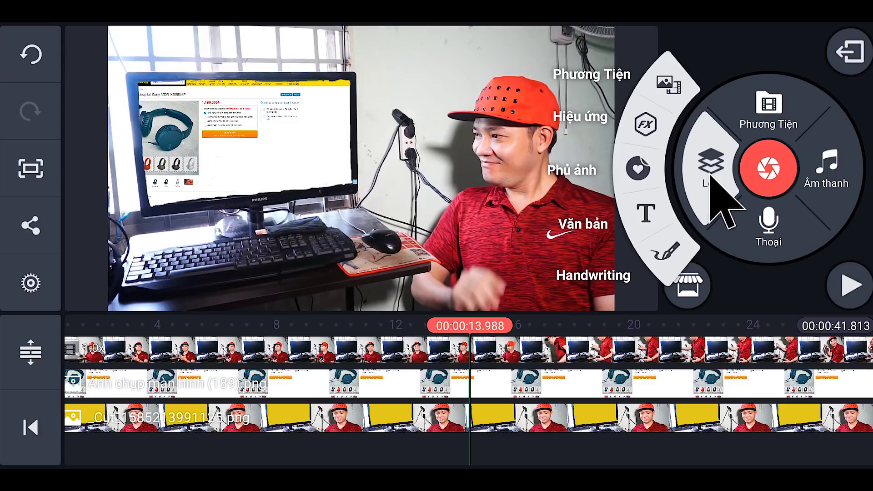
click(666, 82)
click(178, 202)
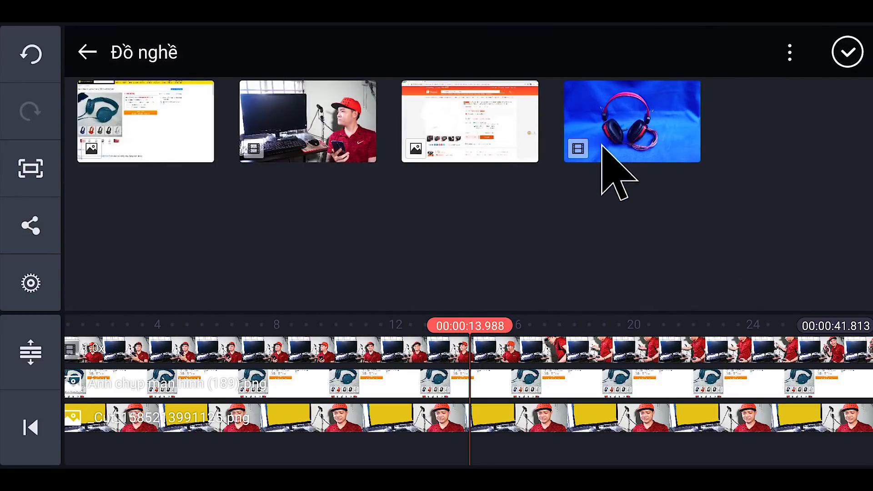
click(632, 132)
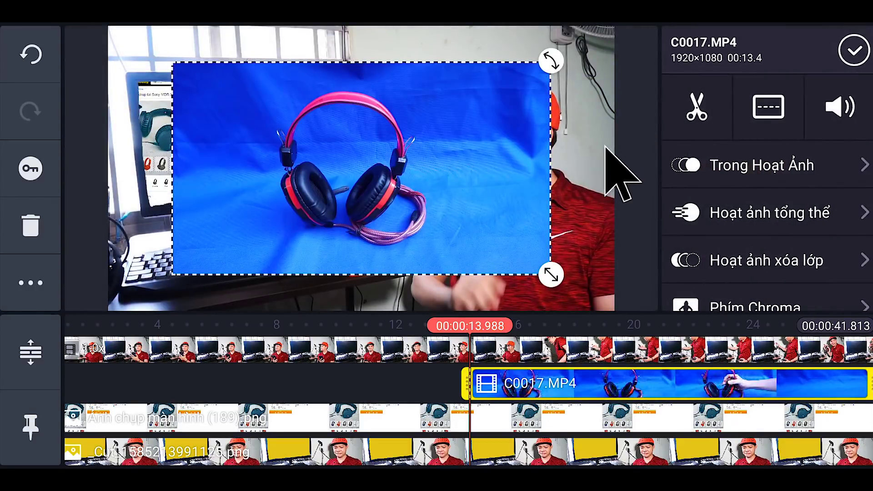
Enable a blue chroma key on C0017.MP4 with the key slider at about 50%.
scroll(766, 203, down, 3)
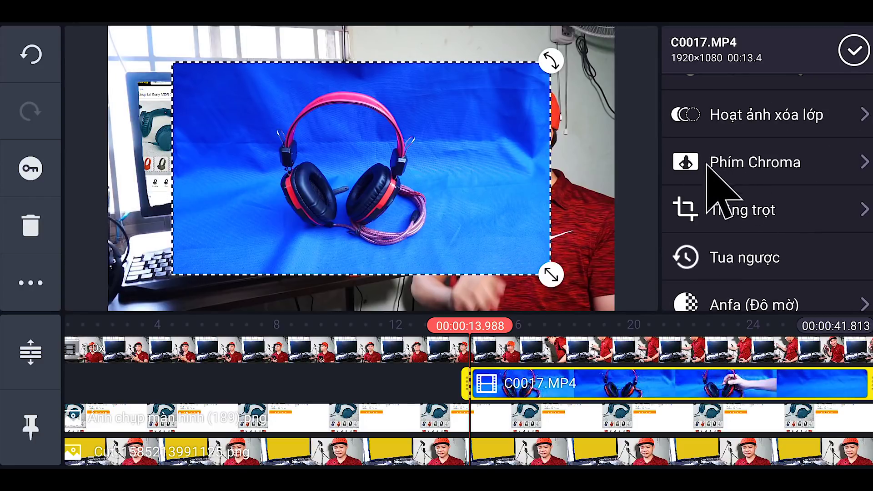
click(756, 165)
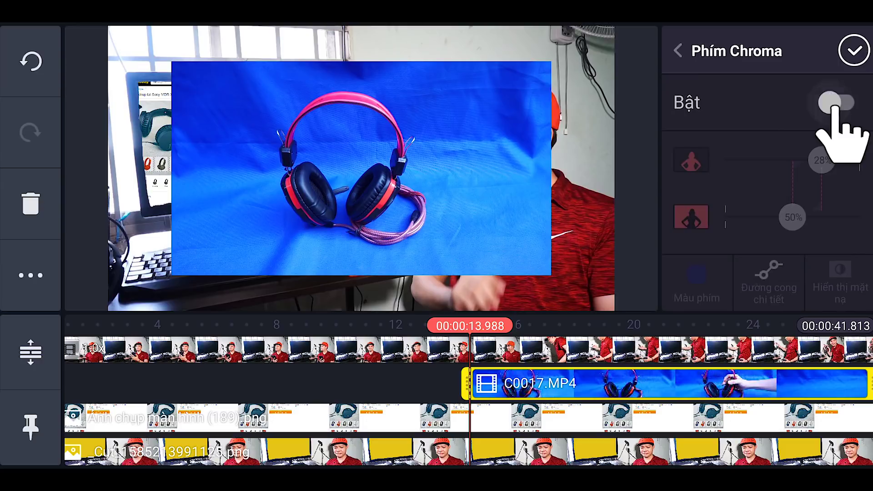
click(833, 104)
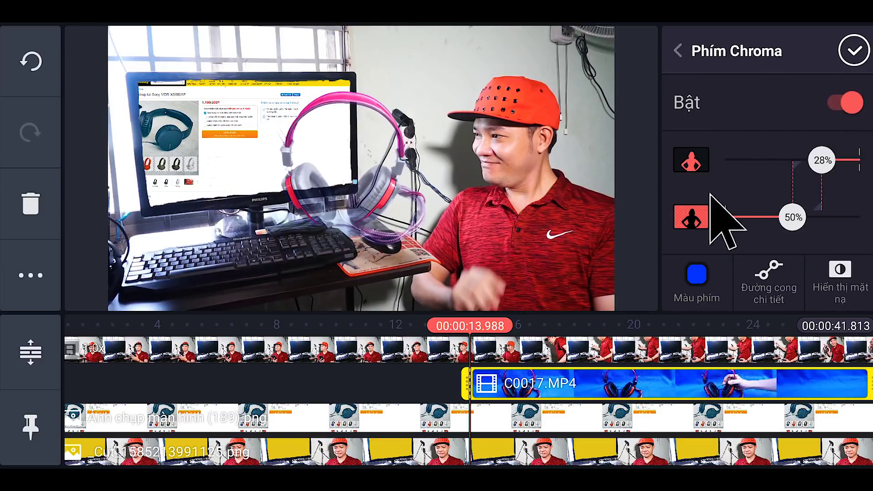
click(694, 275)
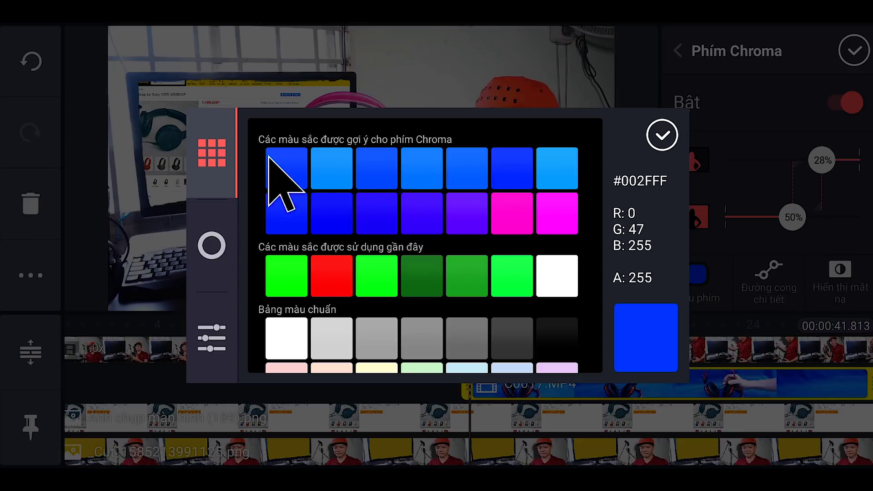
click(663, 136)
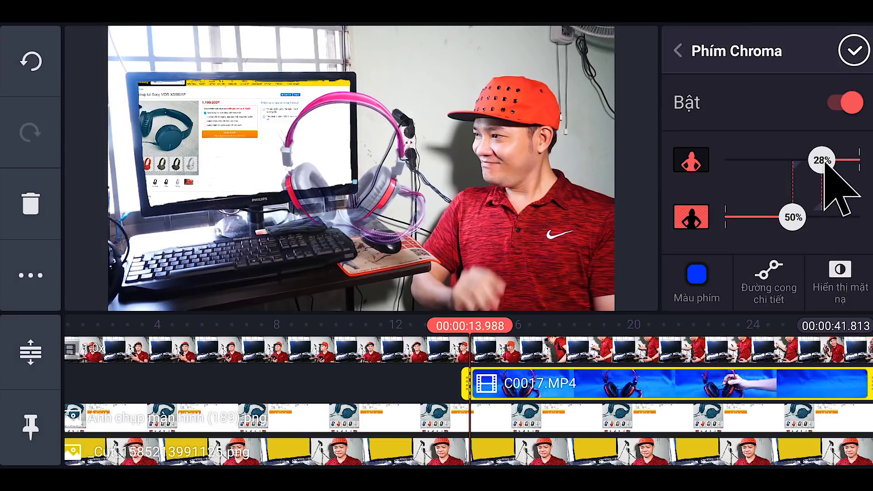
drag(821, 164, 793, 163)
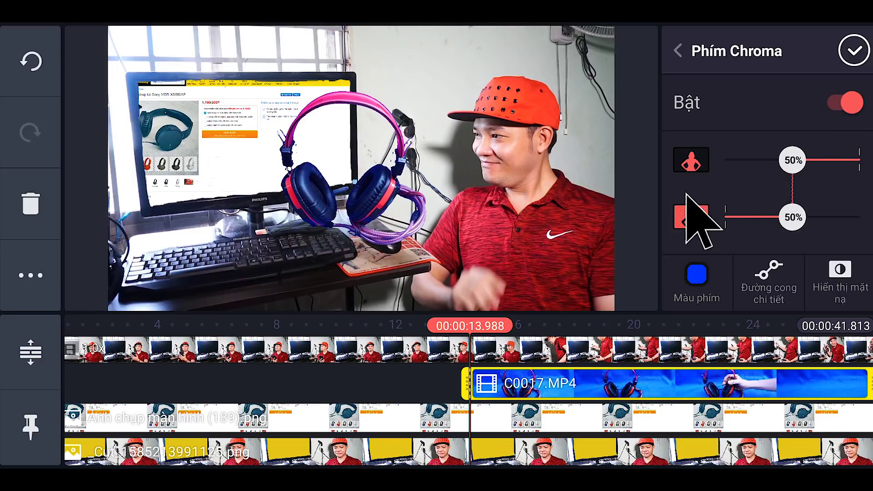
click(852, 50)
click(486, 382)
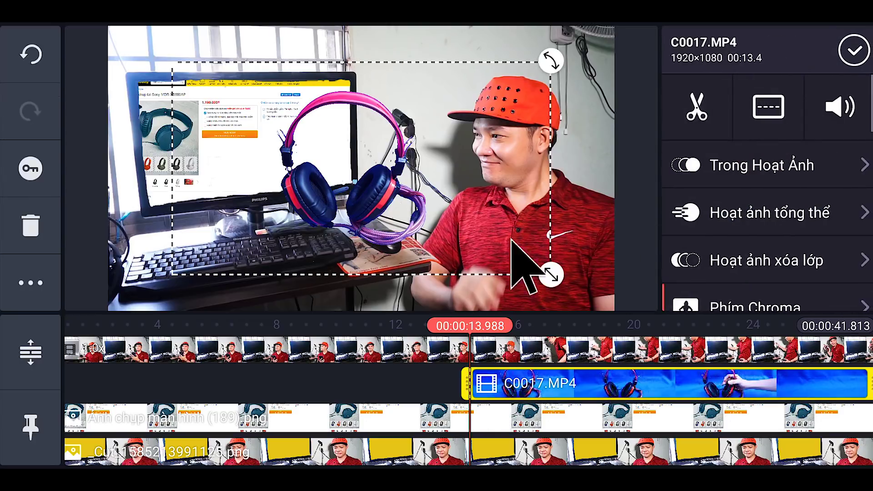
Scale the keyed headphones down onto the monitor screen, then deselect the clip.
drag(553, 277, 329, 149)
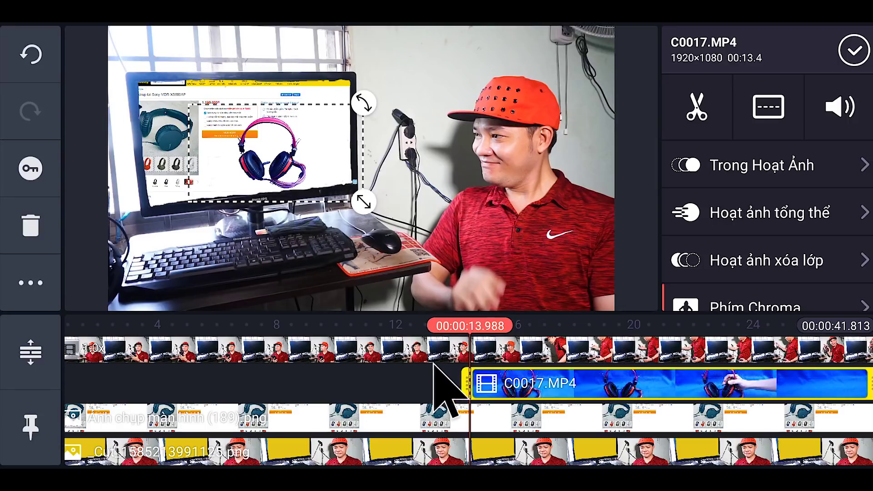
click(431, 380)
drag(391, 378, 243, 374)
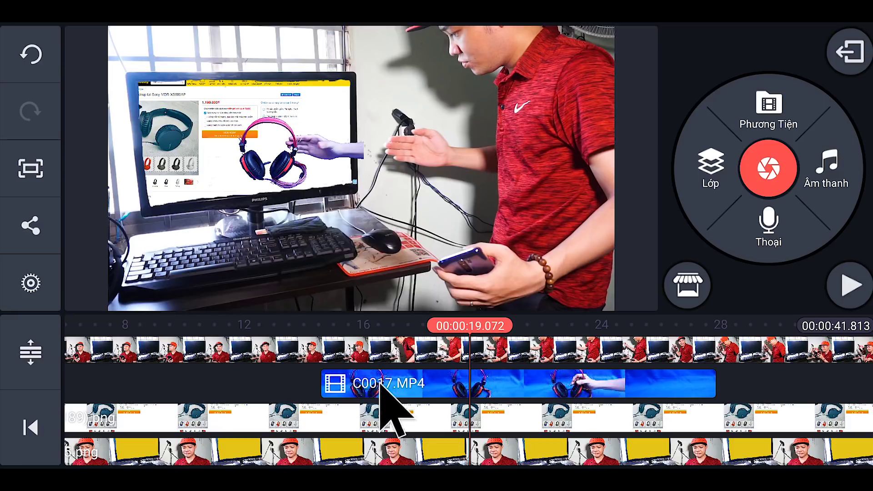
Shift the C0017.MP4 clip slightly later on the layer track and reselect it.
drag(351, 385, 375, 385)
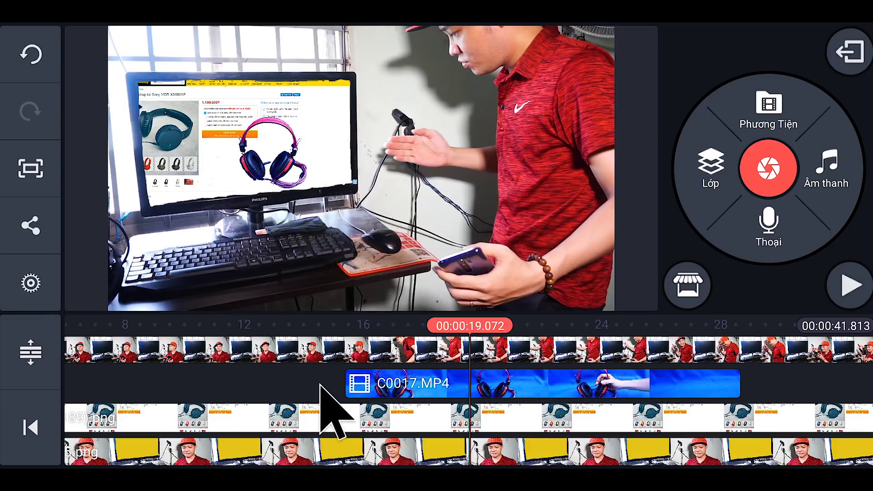
drag(301, 384, 293, 384)
drag(367, 387, 328, 392)
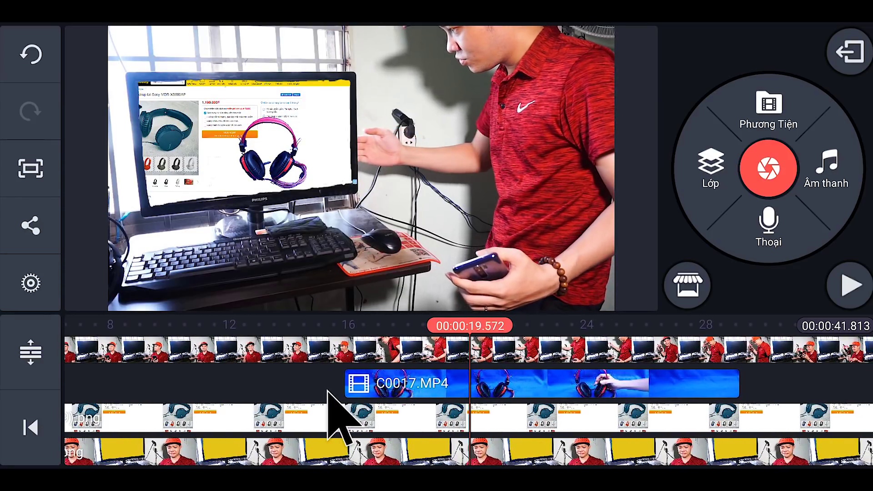
drag(389, 382, 384, 384)
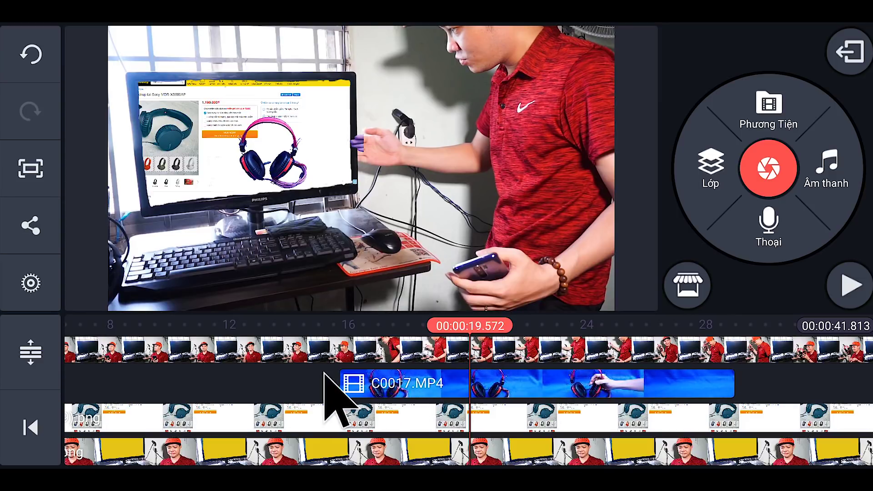
drag(295, 379, 283, 382)
click(448, 390)
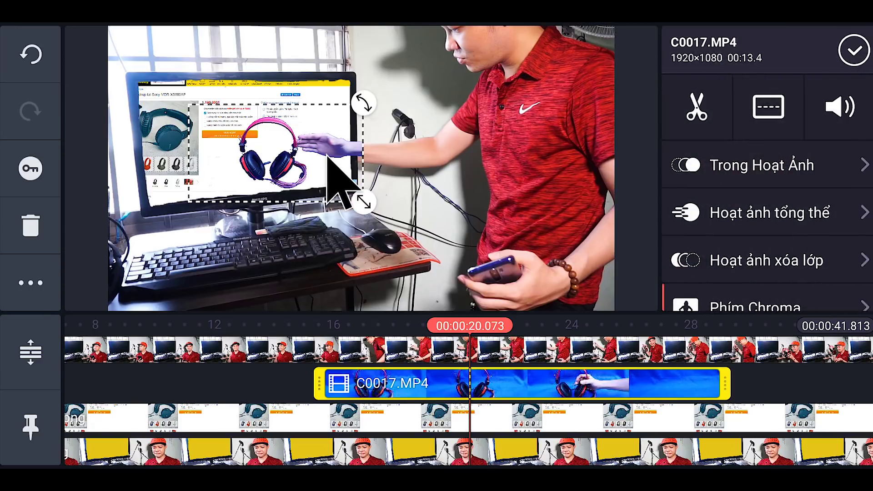
Nudge the headphones left on the monitor and open C0017.MP4 keyframe animation at about 20.7 s.
drag(327, 154, 314, 157)
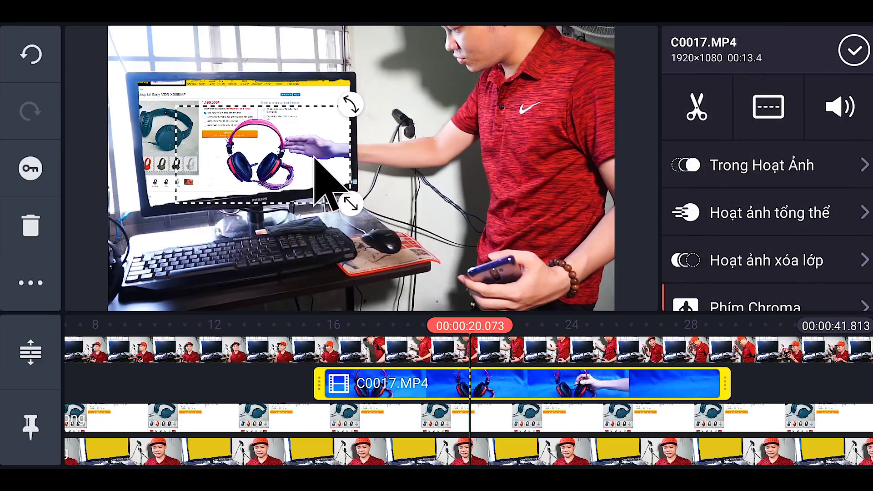
click(286, 374)
drag(288, 378, 227, 346)
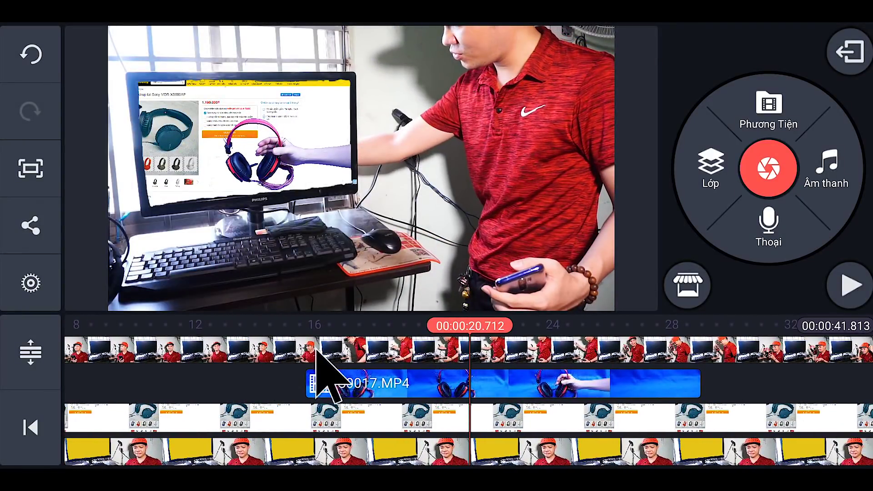
drag(284, 376, 252, 368)
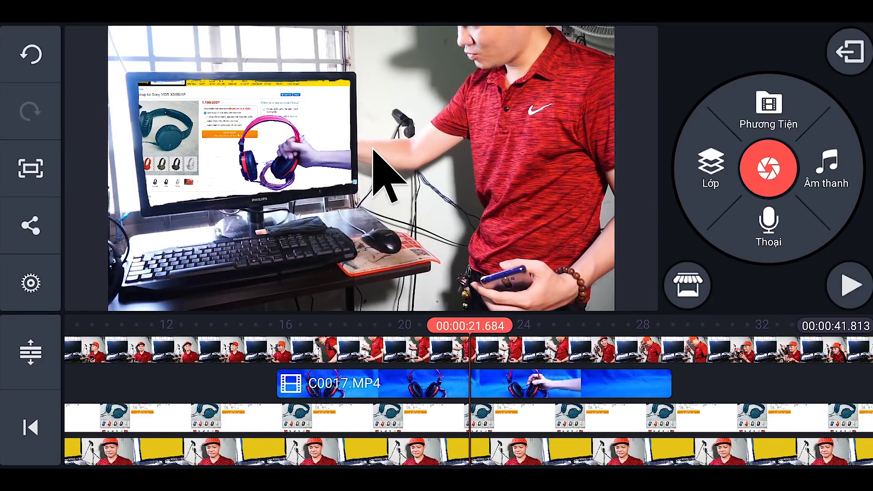
drag(240, 382, 264, 387)
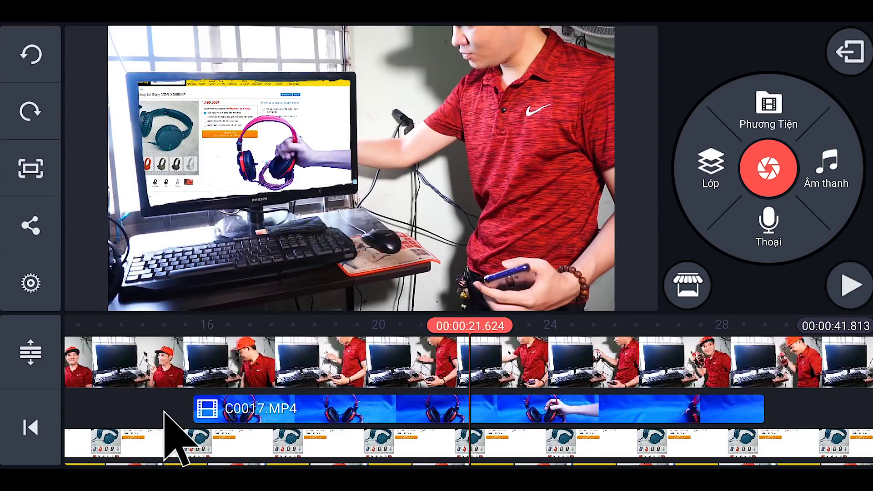
drag(165, 411, 202, 414)
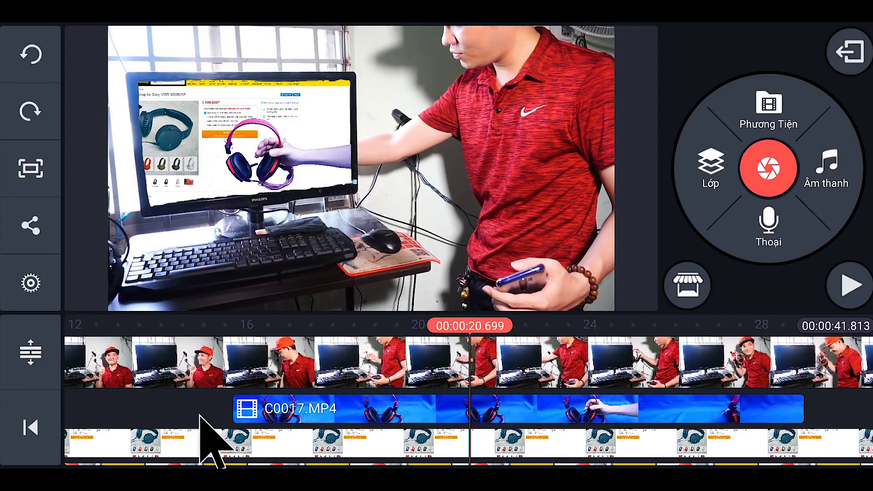
click(426, 409)
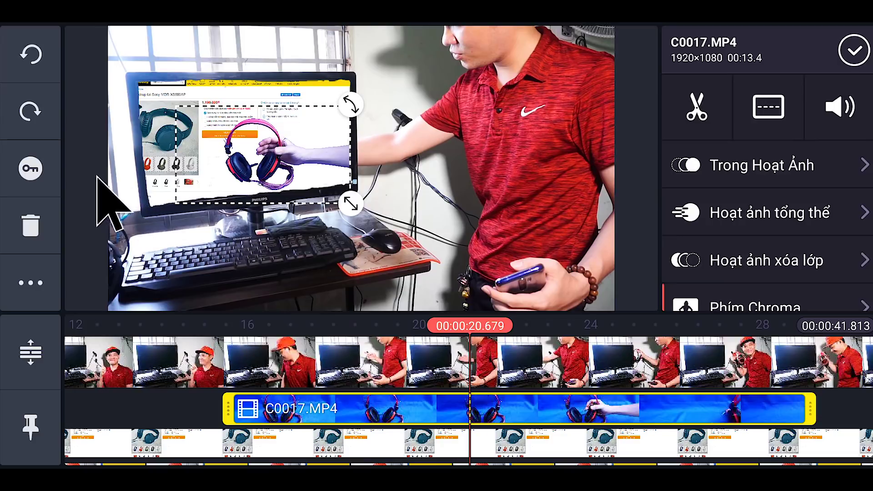
click(33, 169)
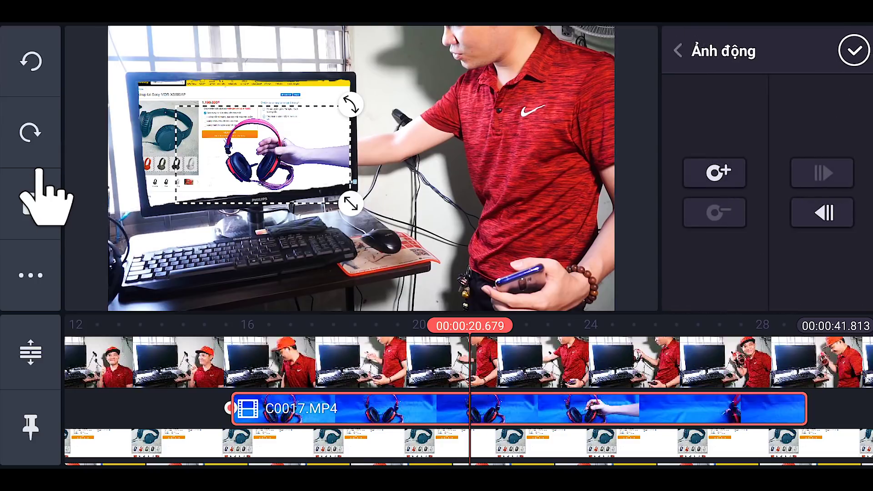
Add keyframes to the headphone clip at about 20.7, 21.6 and 21.8 seconds.
click(713, 173)
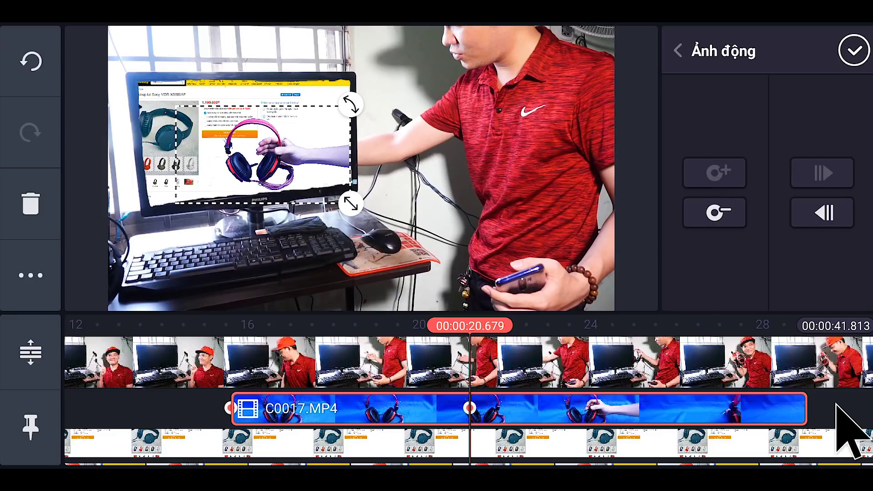
drag(832, 408, 833, 415)
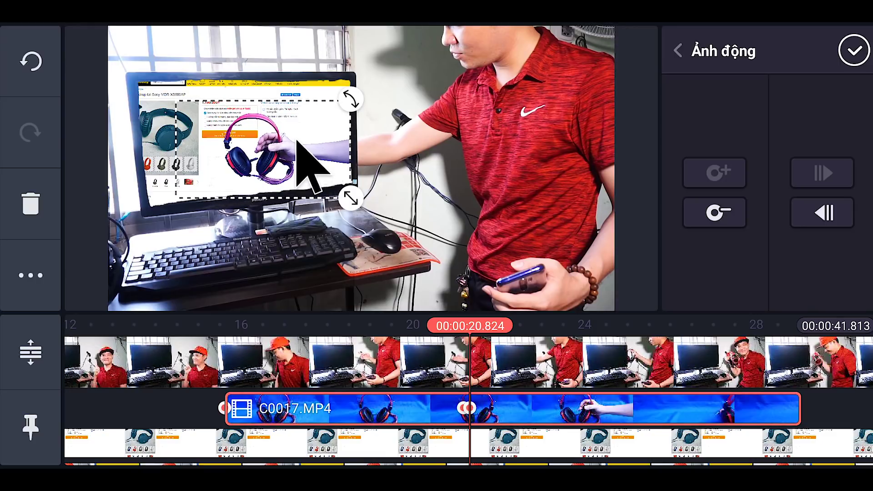
drag(827, 400, 793, 399)
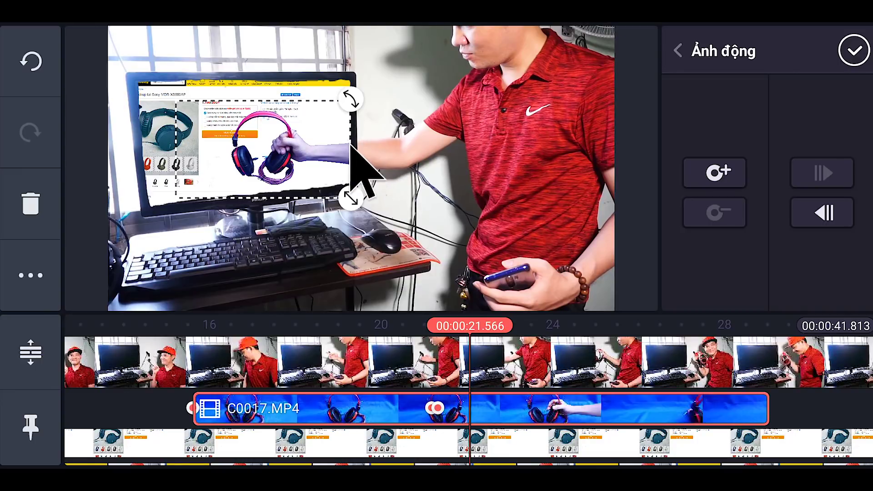
click(709, 172)
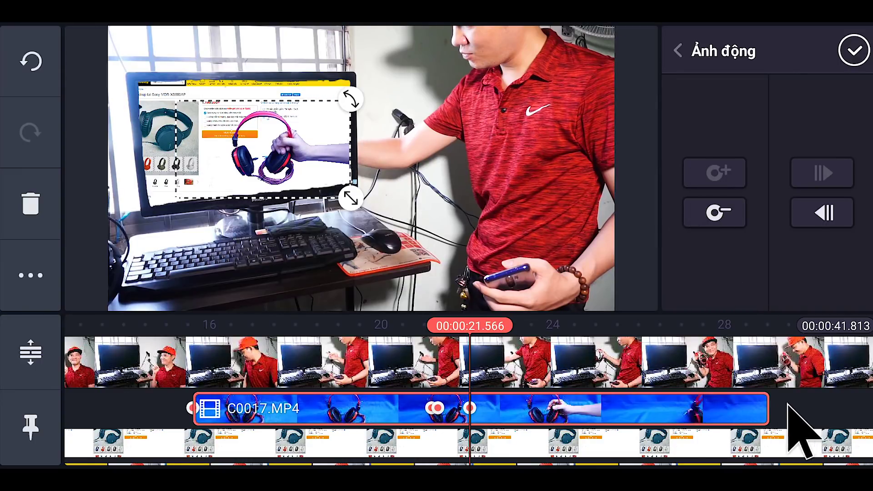
drag(793, 423, 787, 423)
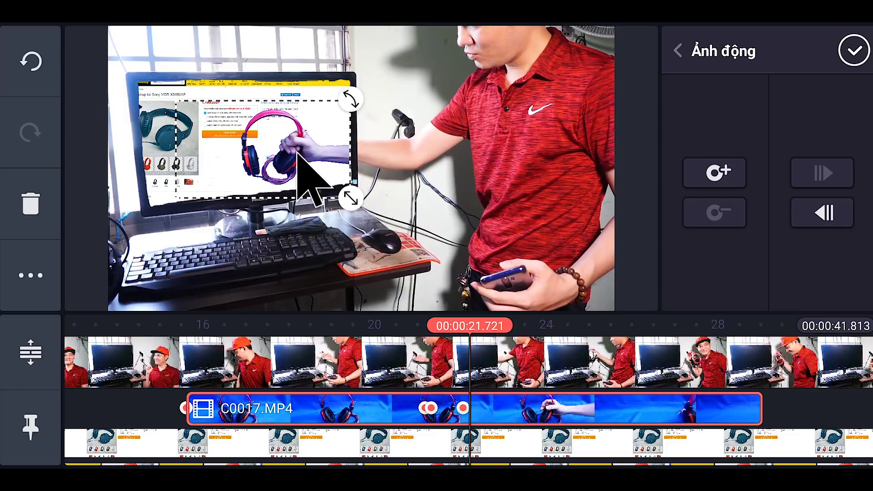
drag(794, 421, 773, 424)
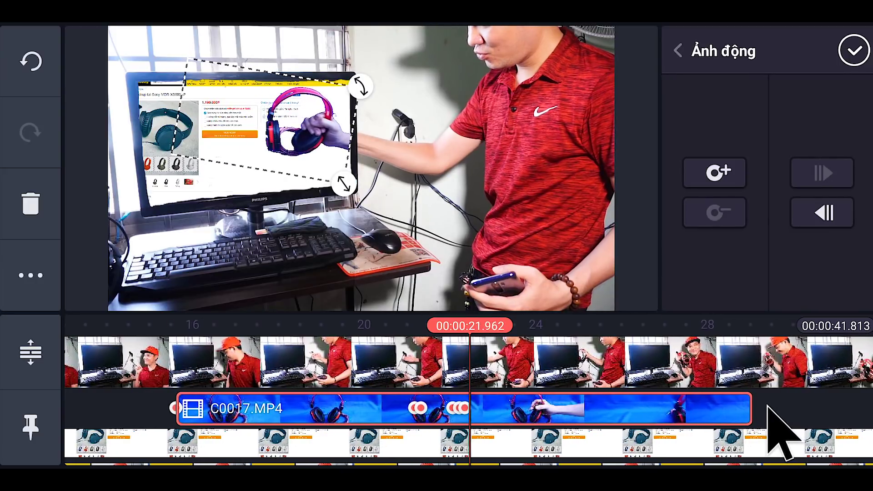
click(717, 172)
drag(802, 396, 792, 393)
drag(796, 425, 739, 418)
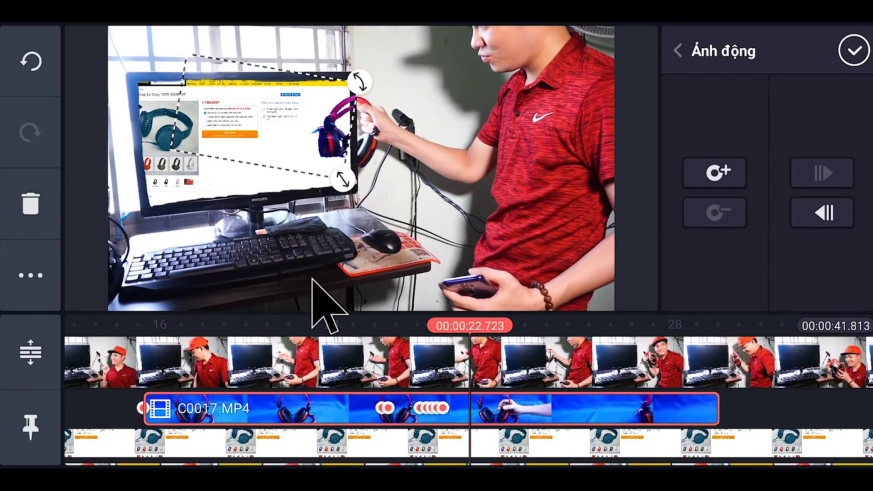
drag(102, 406, 339, 398)
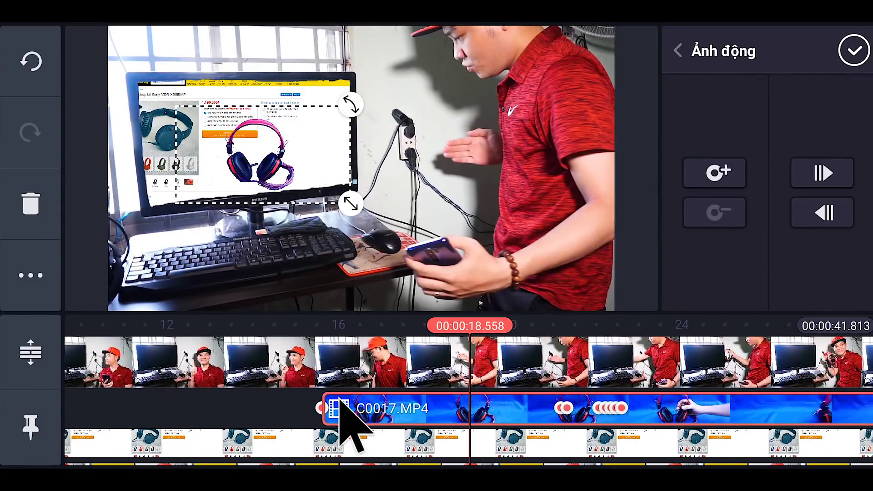
Shift the headphone clip slightly earlier and scrub back to about 14 seconds.
click(328, 324)
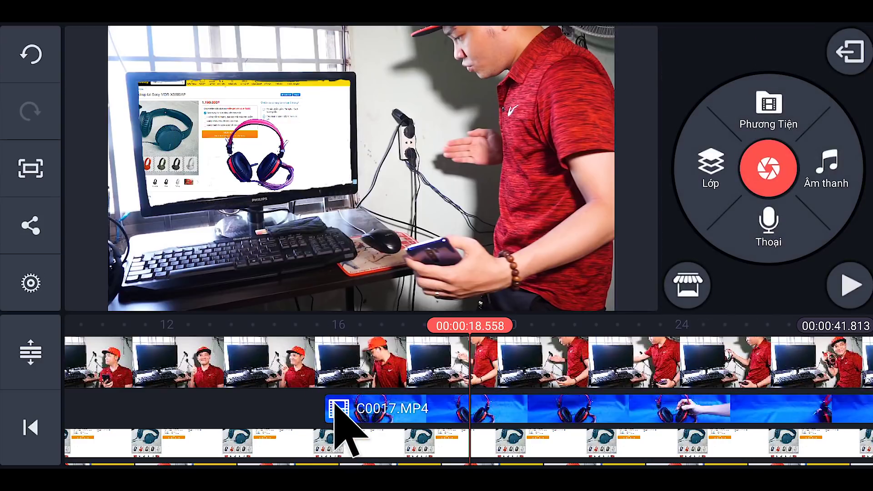
drag(337, 404, 335, 407)
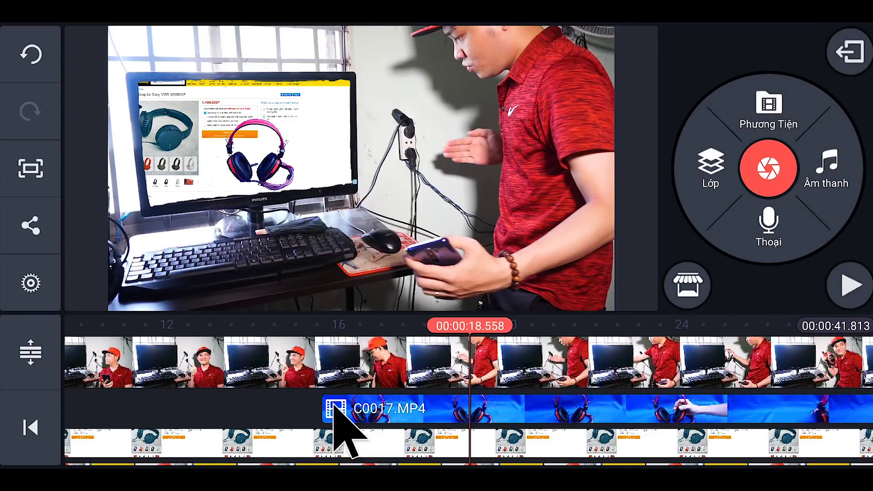
drag(283, 412, 82, 393)
drag(766, 409, 705, 406)
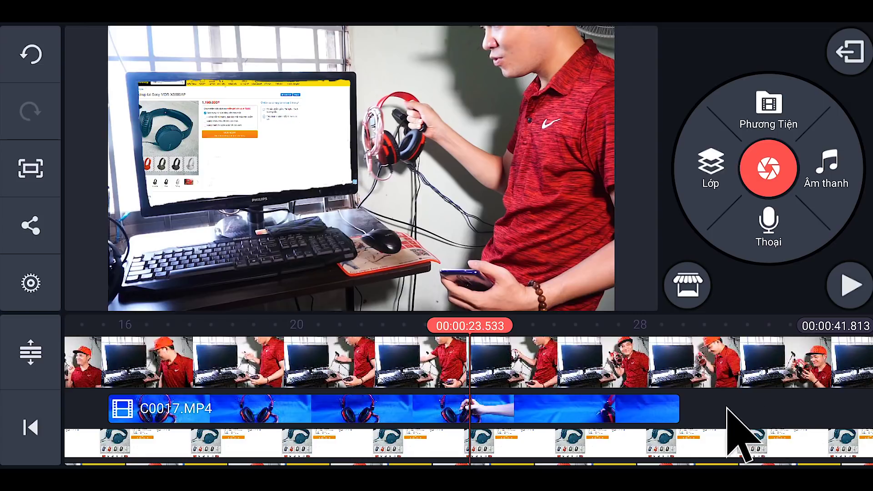
drag(527, 409, 669, 410)
drag(214, 419, 490, 452)
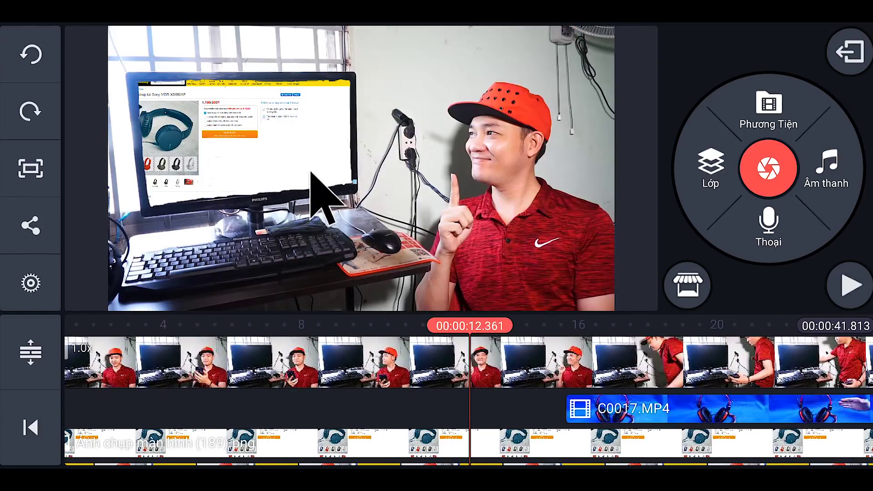
Move the webpage screenshot layer up-left on the monitor, with the playhead at about 15.5 s.
click(379, 437)
mouse_move(239, 149)
mouse_down()
mouse_move(230, 131)
mouse_move(241, 133)
mouse_up()
click(337, 374)
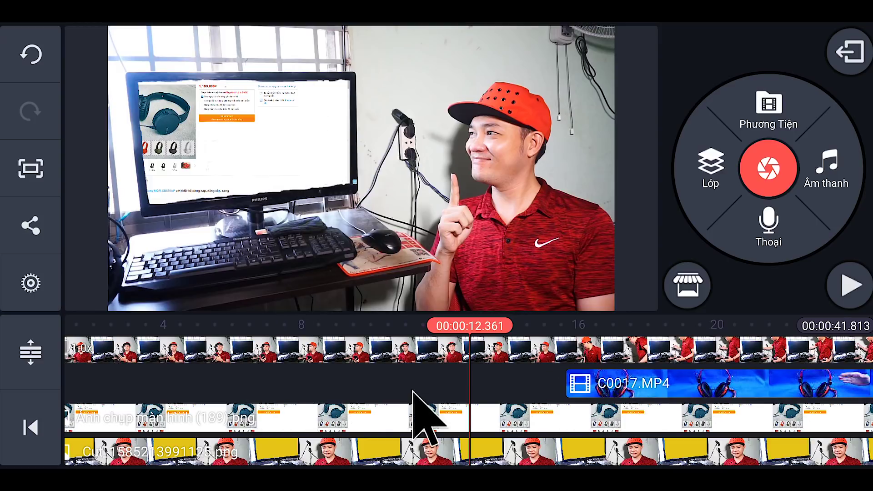
drag(410, 382, 292, 366)
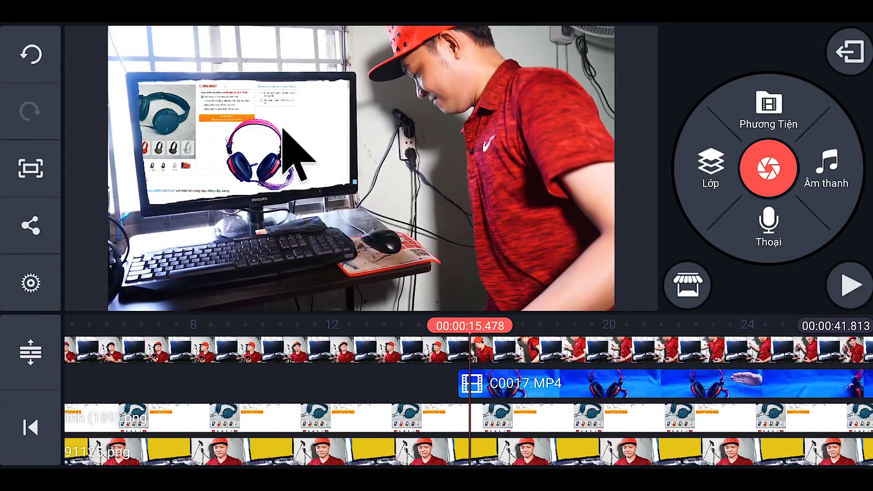
click(30, 168)
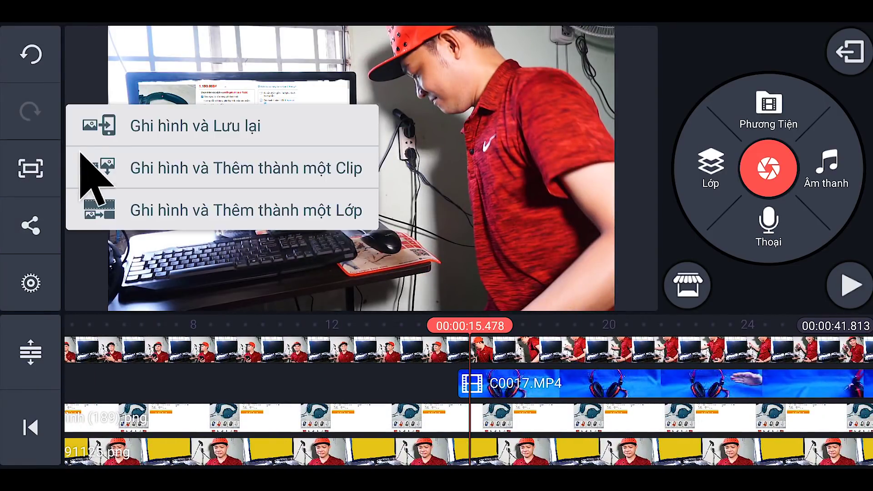
Capture and save the current frame, then add the newest Capture image as a layer at 0:00.
click(165, 127)
drag(164, 407, 610, 437)
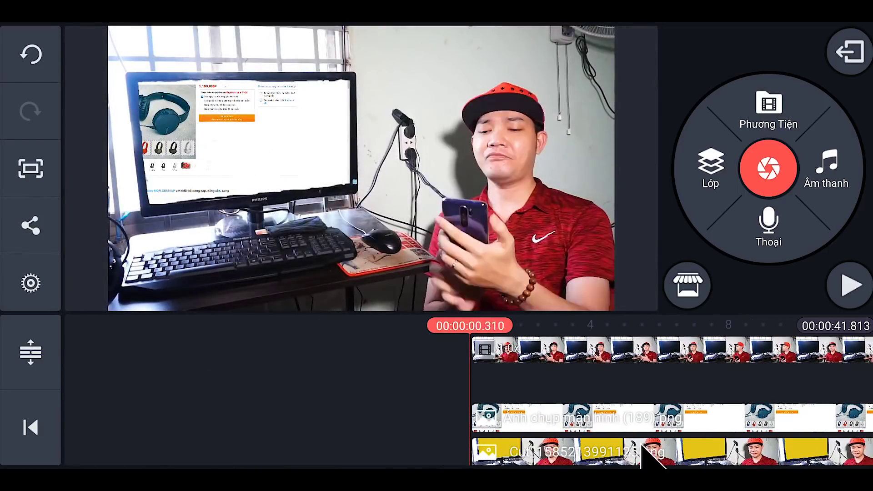
click(703, 173)
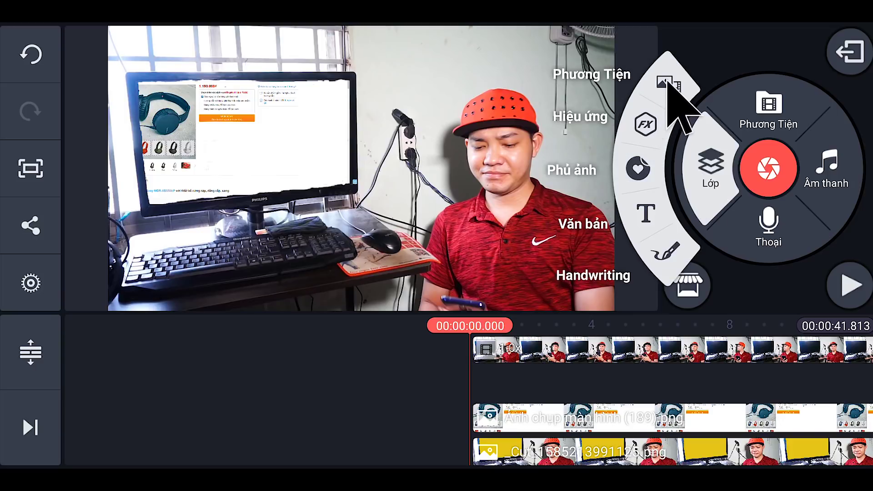
click(667, 83)
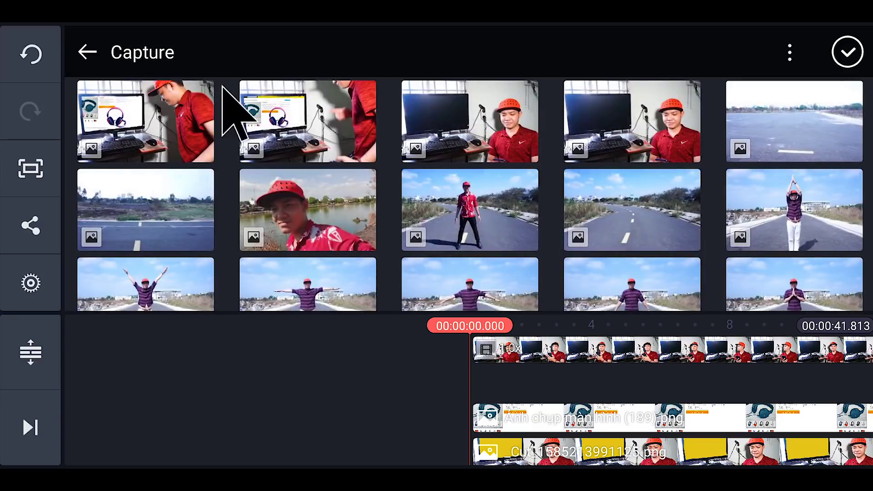
click(189, 106)
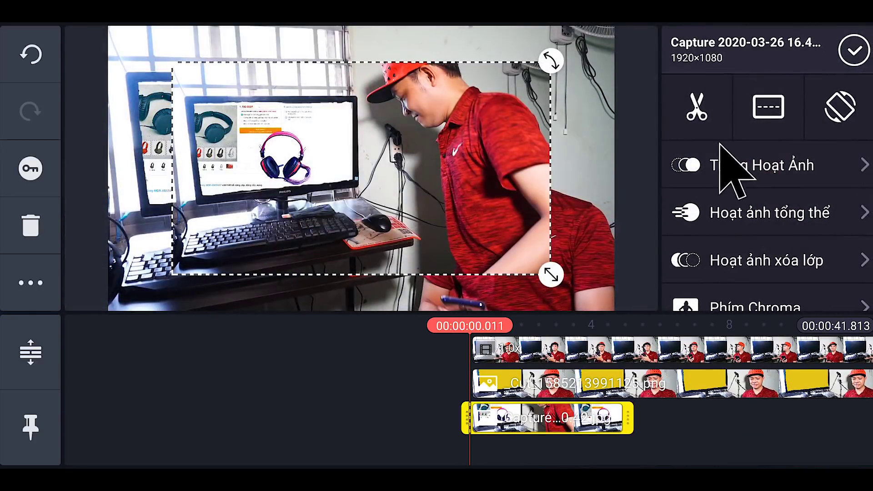
Put the captured still in the left half with the left/right split-screen layout.
click(758, 130)
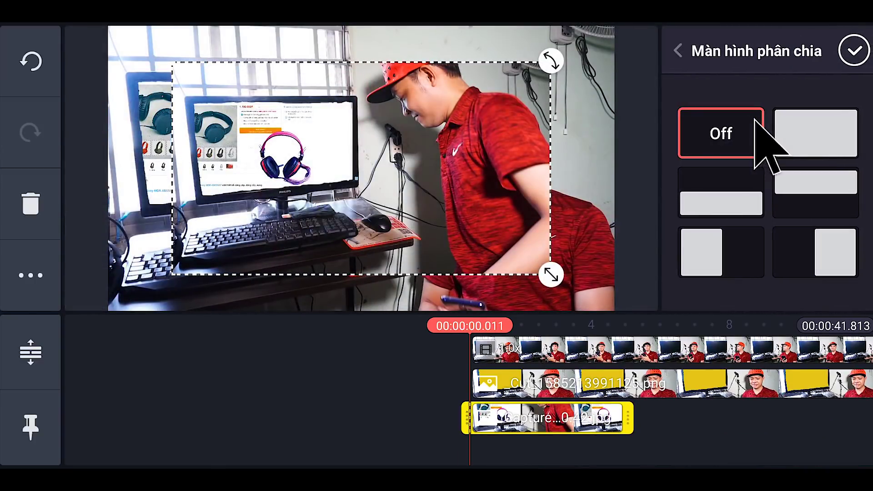
click(728, 253)
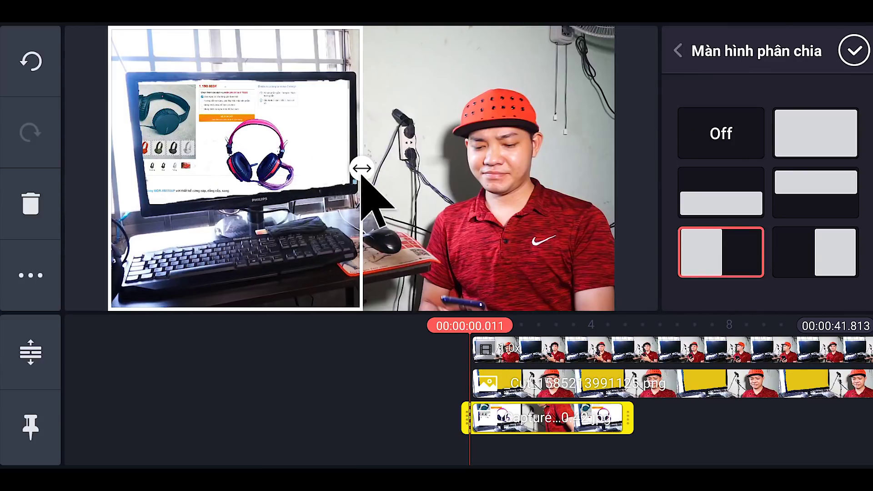
mouse_move(357, 165)
mouse_down()
mouse_move(384, 166)
mouse_move(350, 165)
mouse_up()
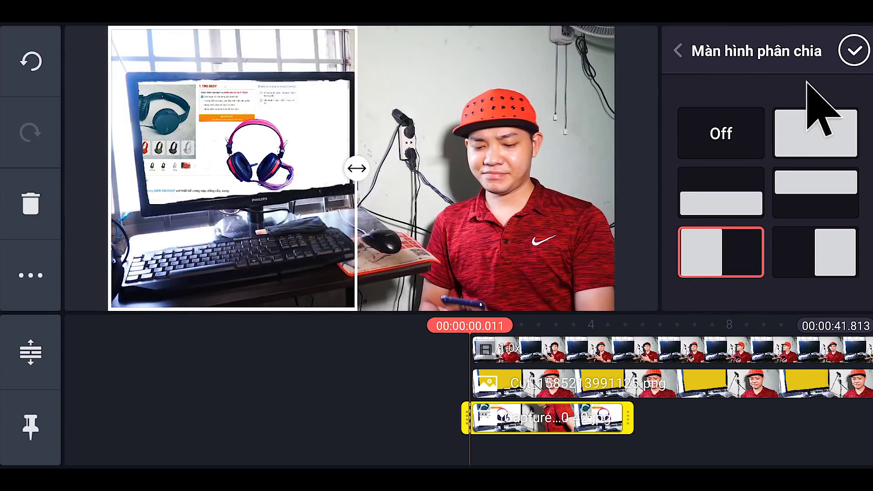
click(855, 50)
Extend the Capture layer to run roughly 16 seconds along the timeline.
click(611, 425)
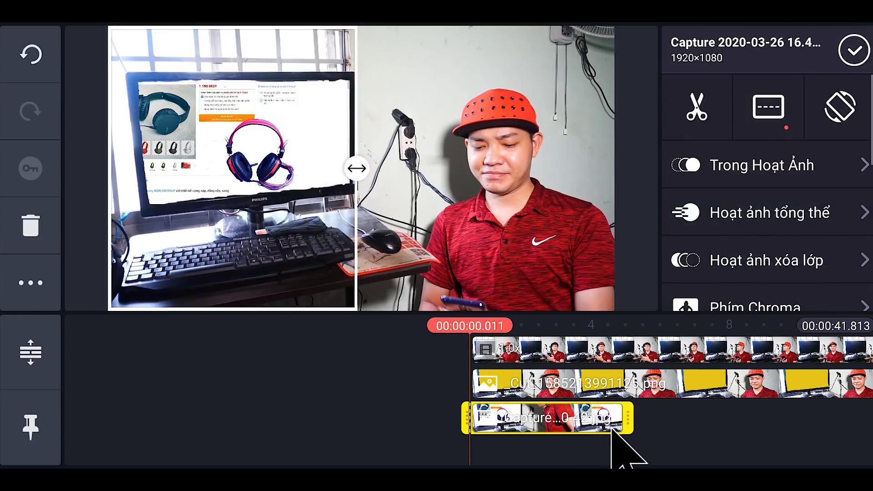
drag(624, 425, 628, 432)
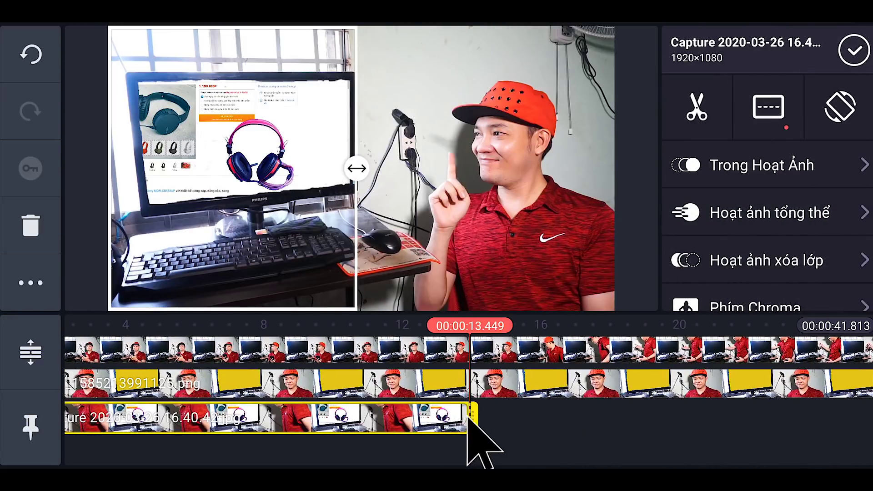
scroll(527, 453, up, 2)
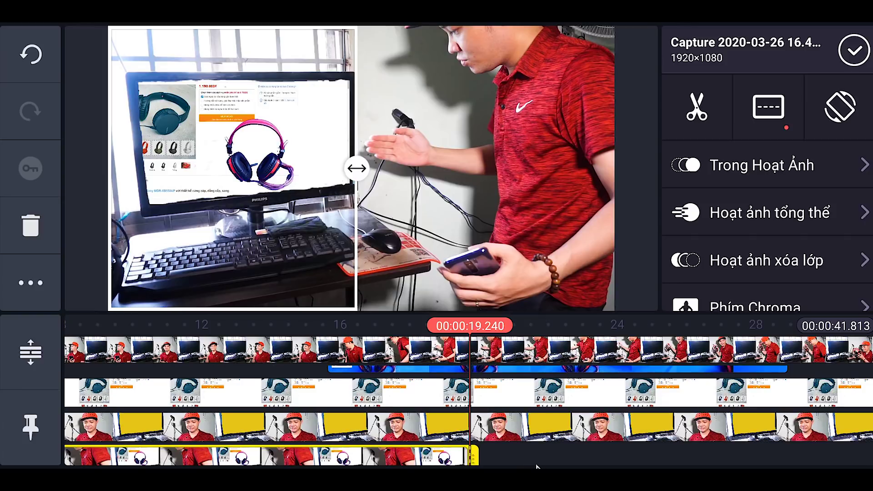
drag(473, 460, 511, 462)
click(511, 462)
drag(414, 390, 711, 439)
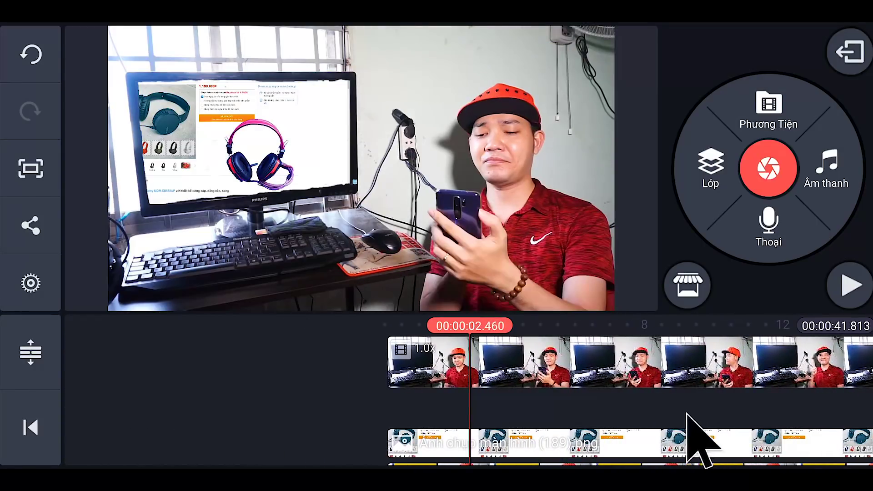
Add the nhạc vui background music from the start and delete the duplicate track.
drag(575, 409, 673, 400)
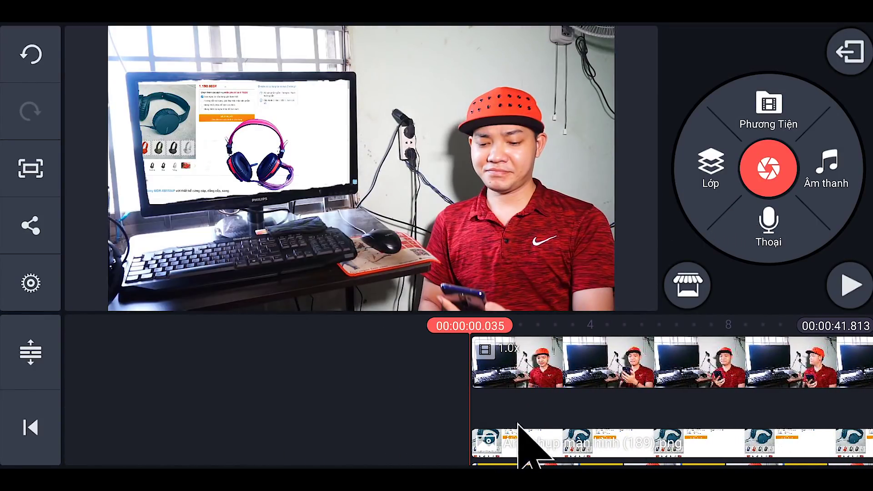
click(822, 175)
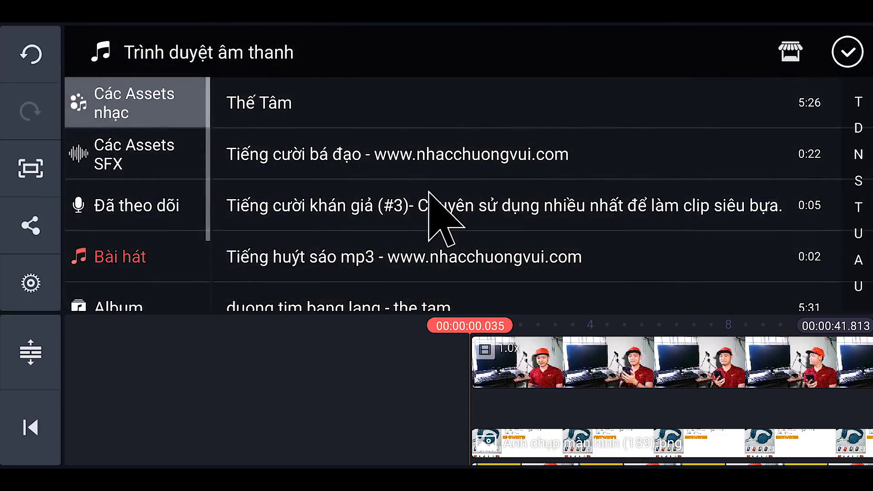
scroll(348, 207, down, 5)
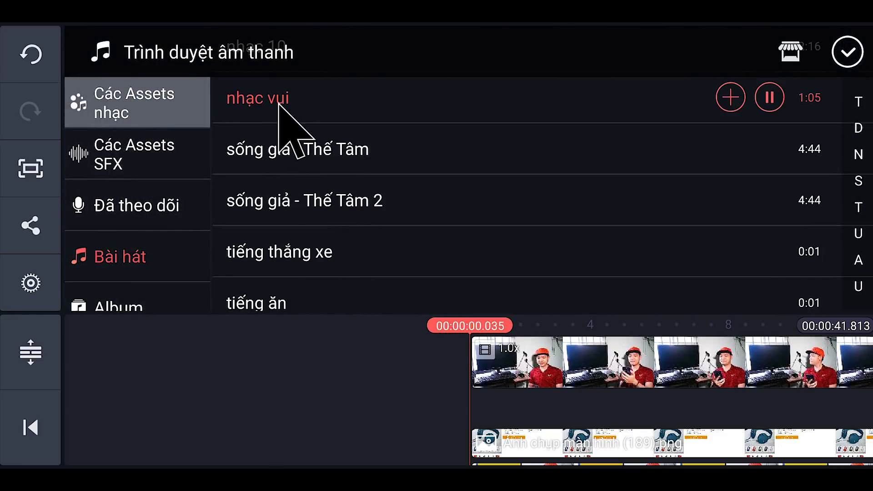
click(732, 100)
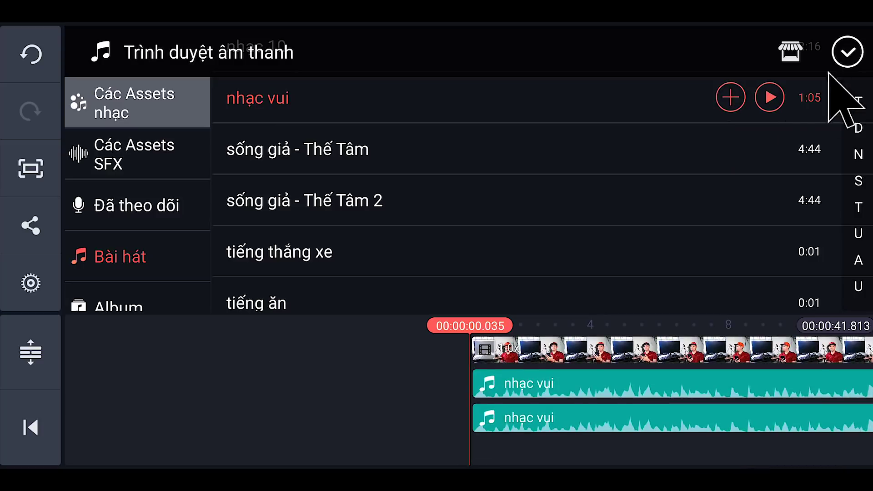
click(847, 52)
click(713, 412)
click(41, 203)
Add the tiếng ọt sound effect at about 13.5 seconds.
drag(756, 462, 272, 435)
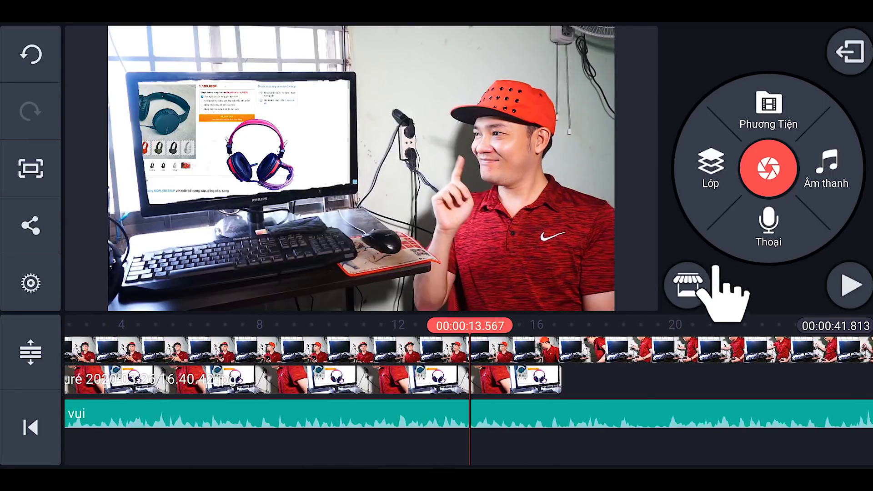
click(830, 207)
scroll(367, 191, down, 10)
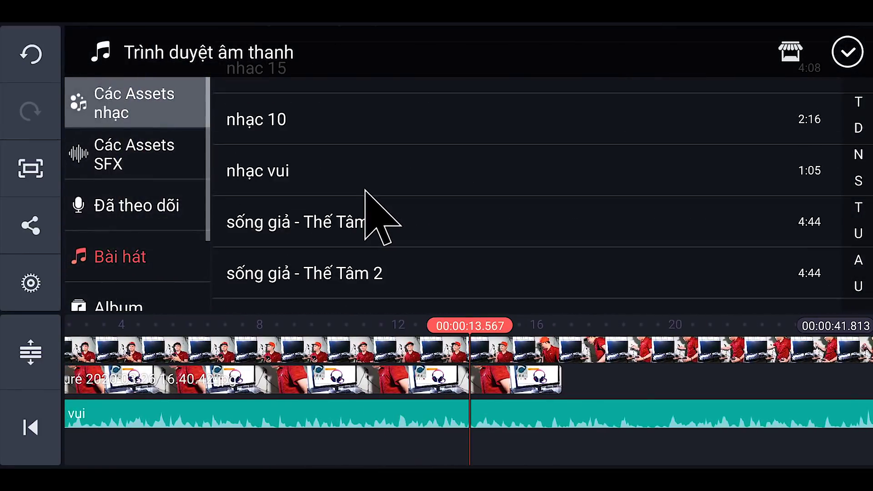
click(287, 160)
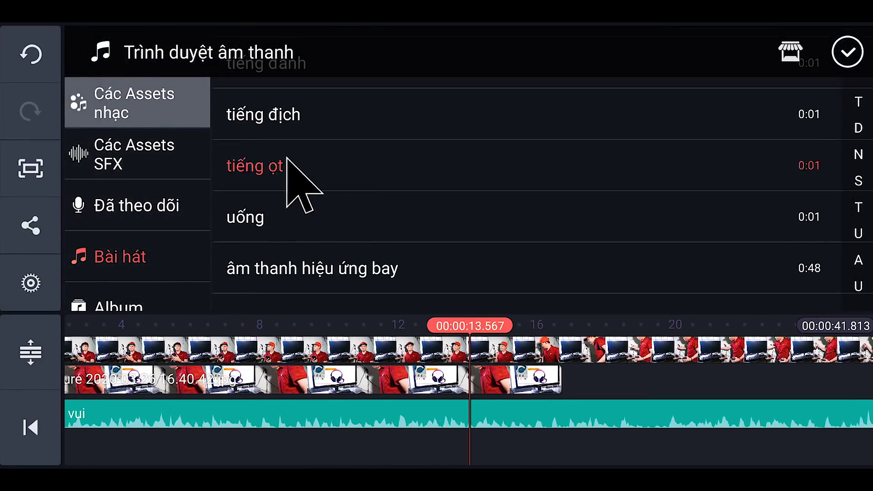
click(731, 165)
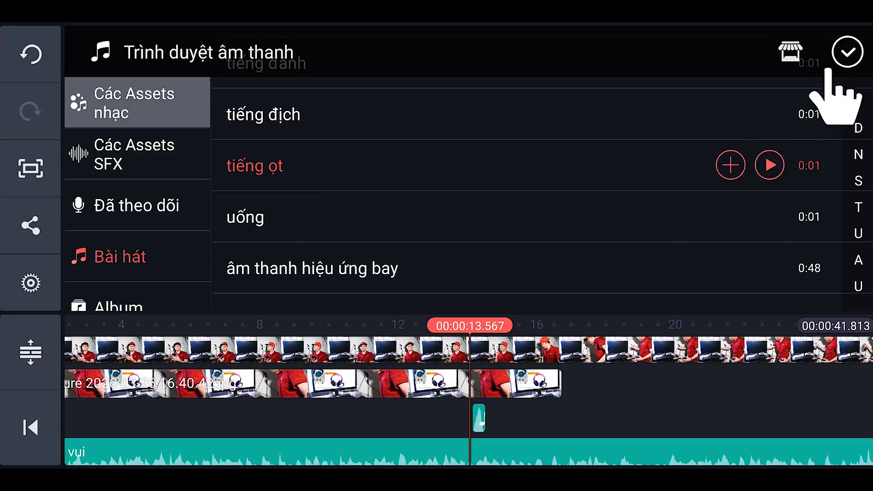
click(847, 52)
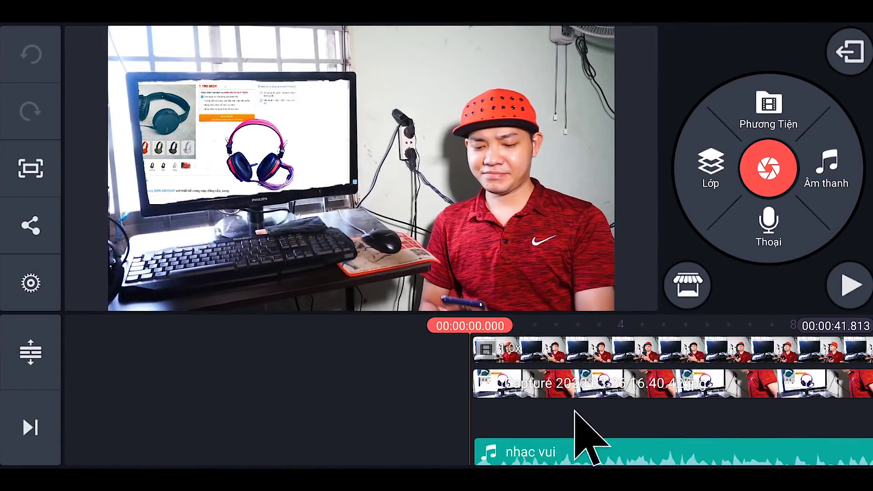